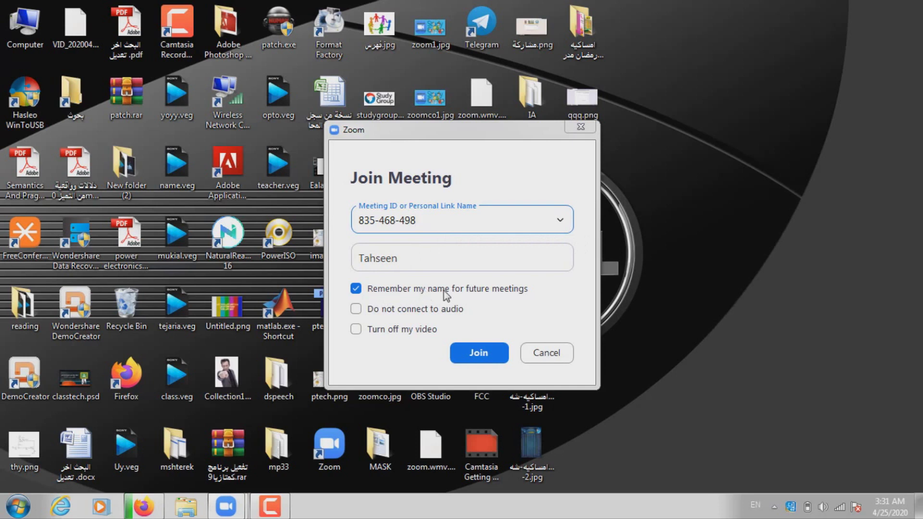
# Set the meeting to join without connecting to audio and with video turned off, and join it.
pyautogui.click(357, 310)
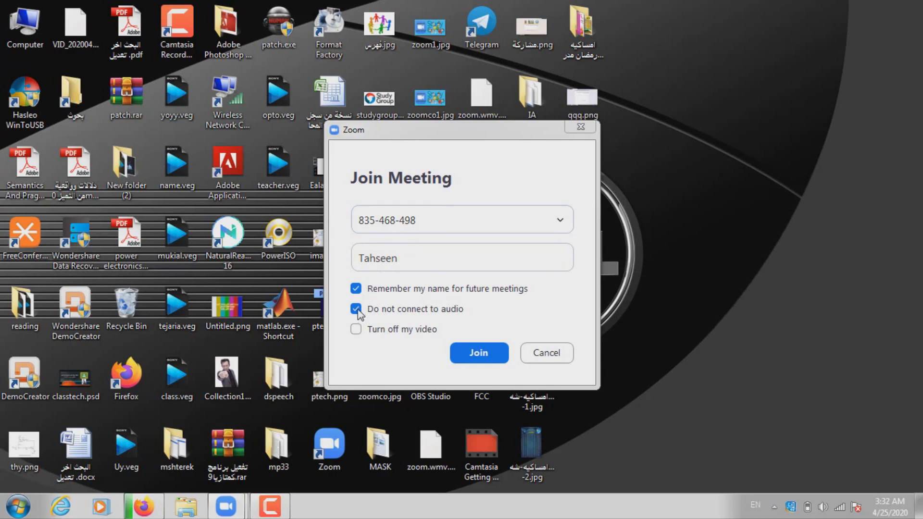
pyautogui.click(359, 330)
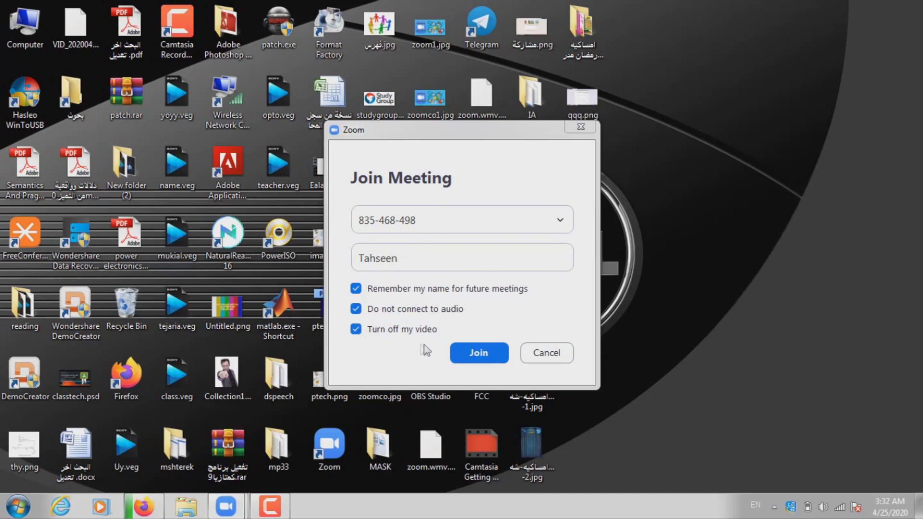
pyautogui.click(477, 359)
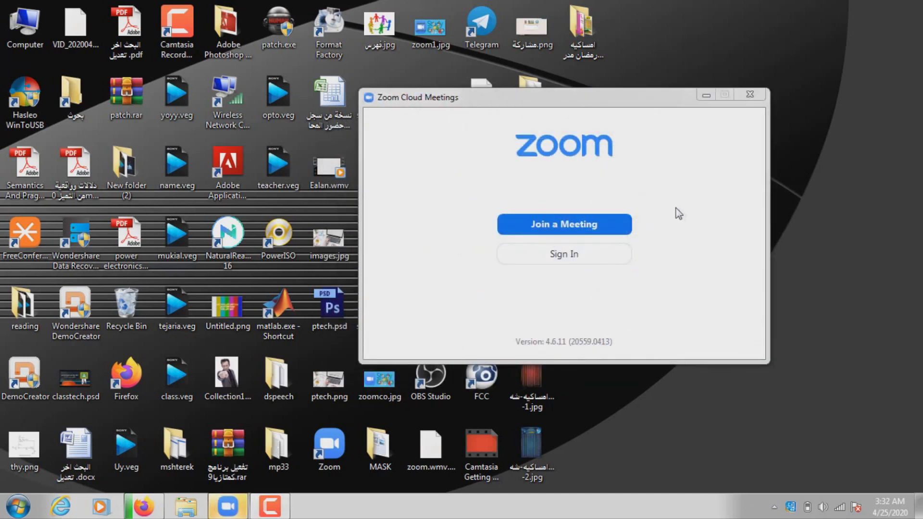
# Sign in with the Google account, let the browser link open in Zoom, and show the Home page.
pyautogui.click(596, 256)
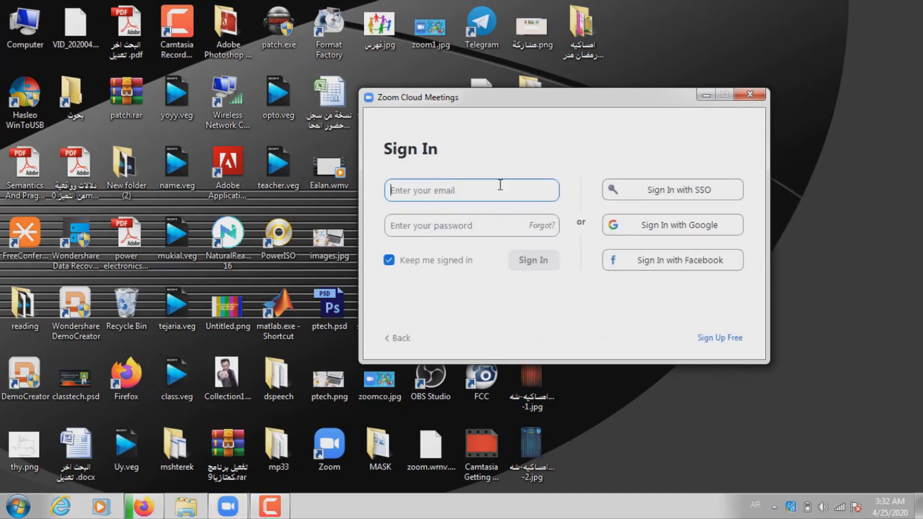
pyautogui.click(654, 227)
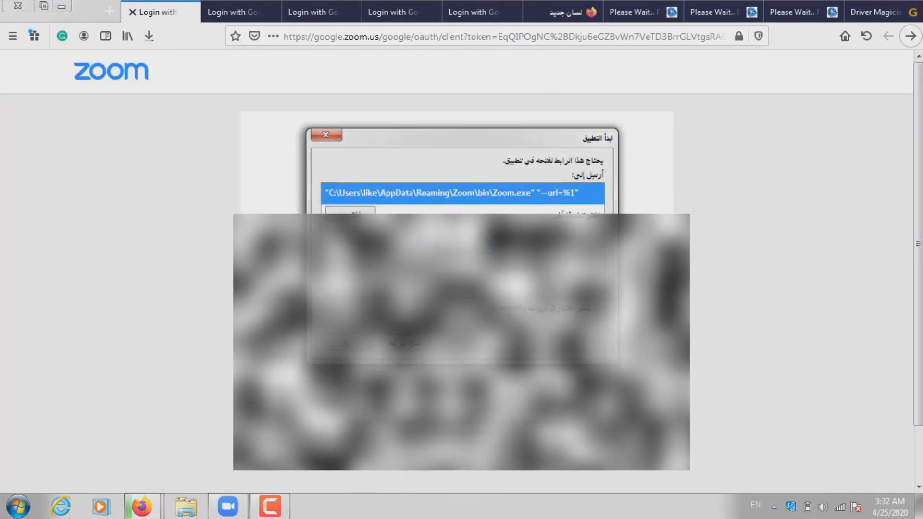
pyautogui.press('Return')
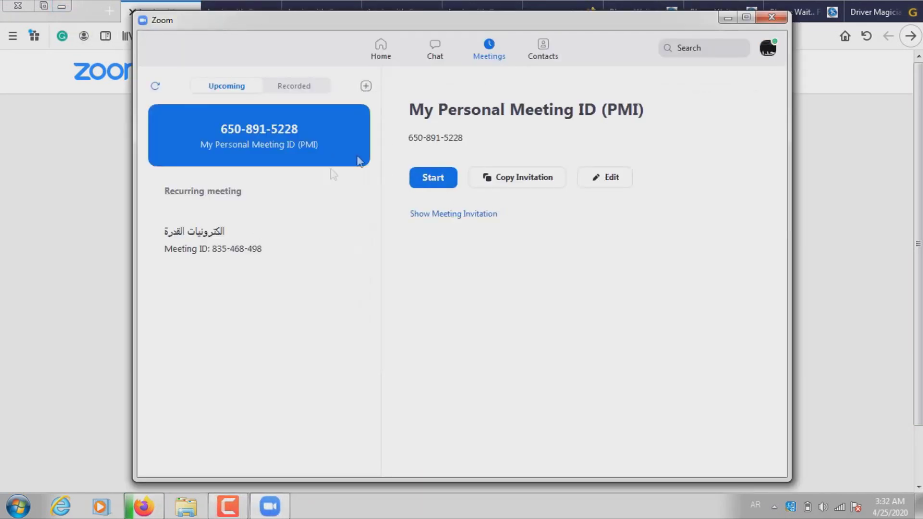
pyautogui.click(382, 48)
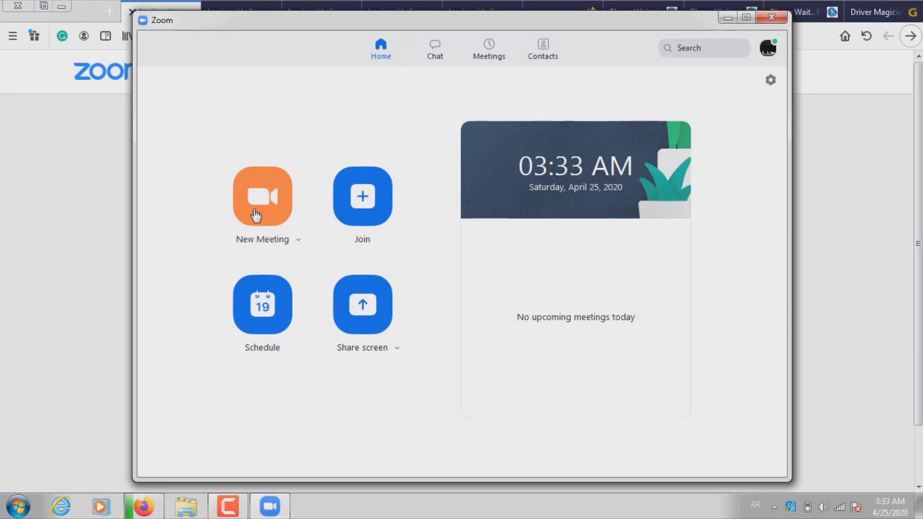
# Open the form for joining a meeting by ID and cancel it.
pyautogui.click(365, 204)
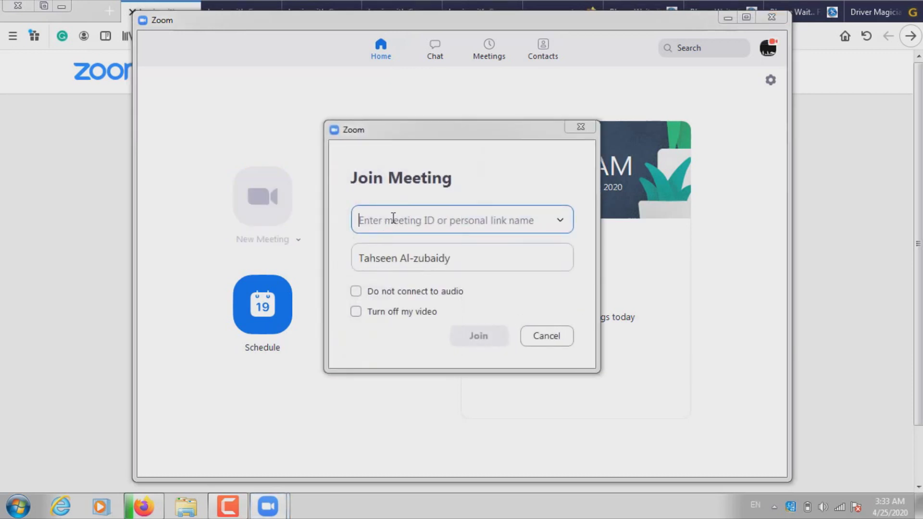
pyautogui.click(532, 338)
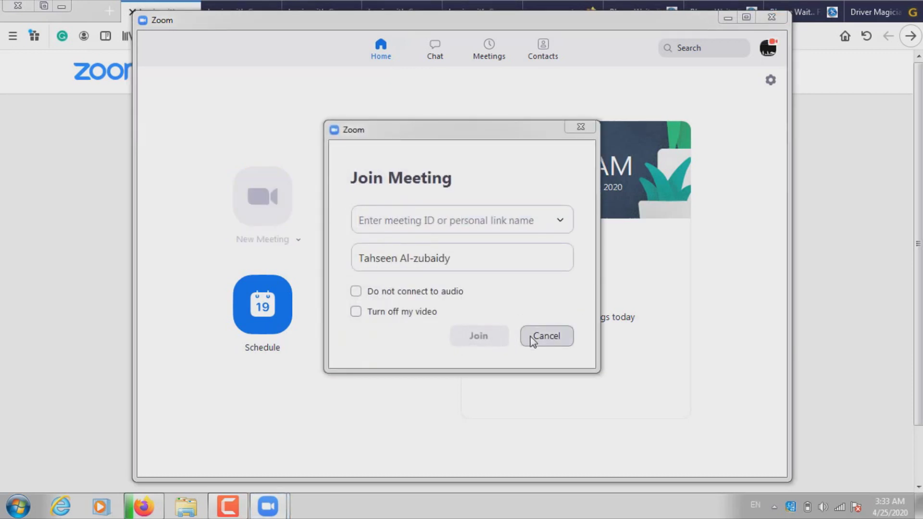
# Start scheduling a new meeting and set its topic to "الكترونيك".
pyautogui.click(261, 315)
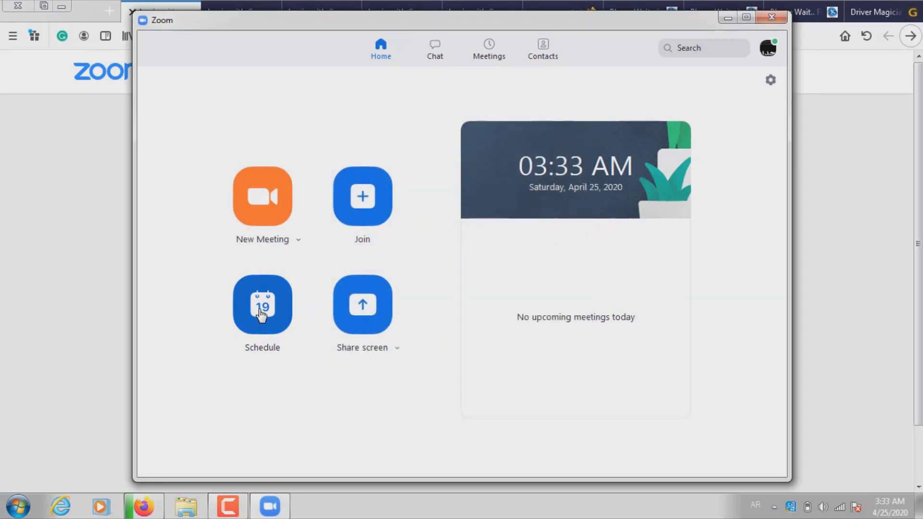
pyautogui.moveTo(490, 11); pyautogui.dragTo(614, 2)
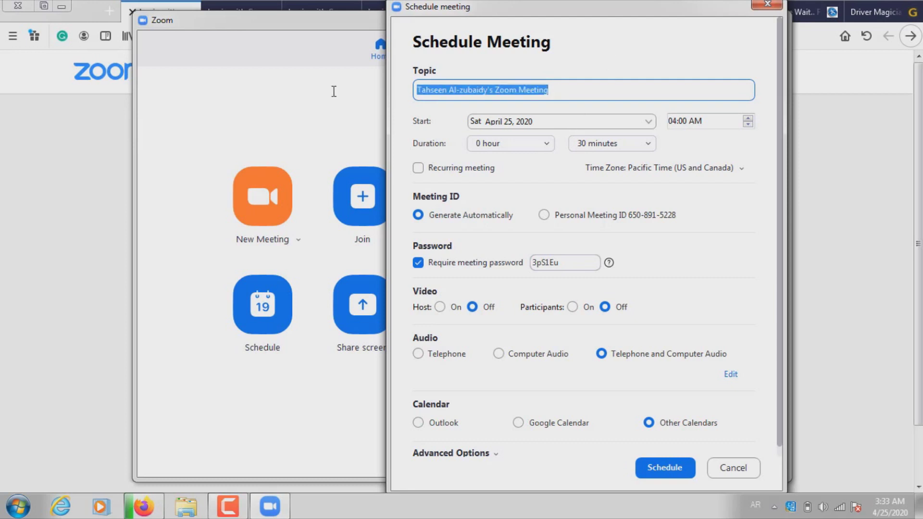
pyautogui.write('الكترونيا')
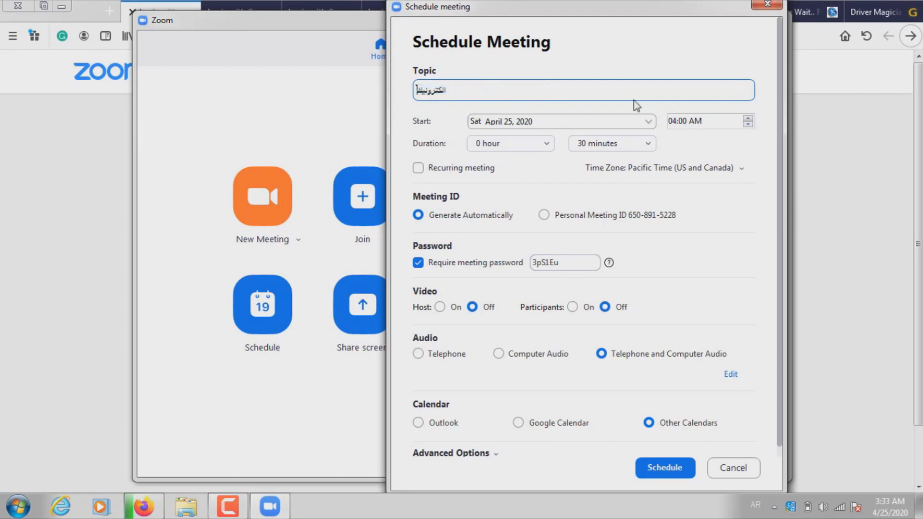
# Review the start date and time, and set the hours part of the meeting's duration to 1 hour.
pyautogui.click(540, 125)
pyautogui.click(734, 121)
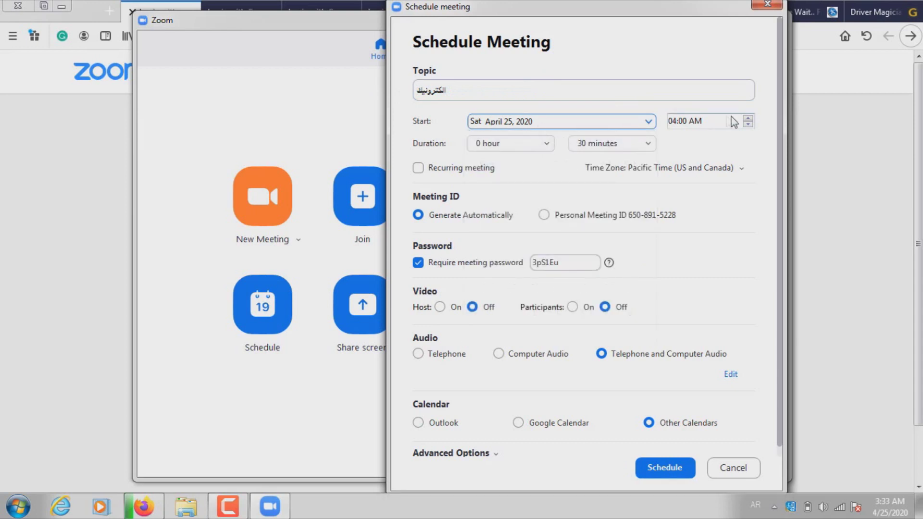
pyautogui.click(542, 124)
pyautogui.click(542, 123)
pyautogui.click(518, 143)
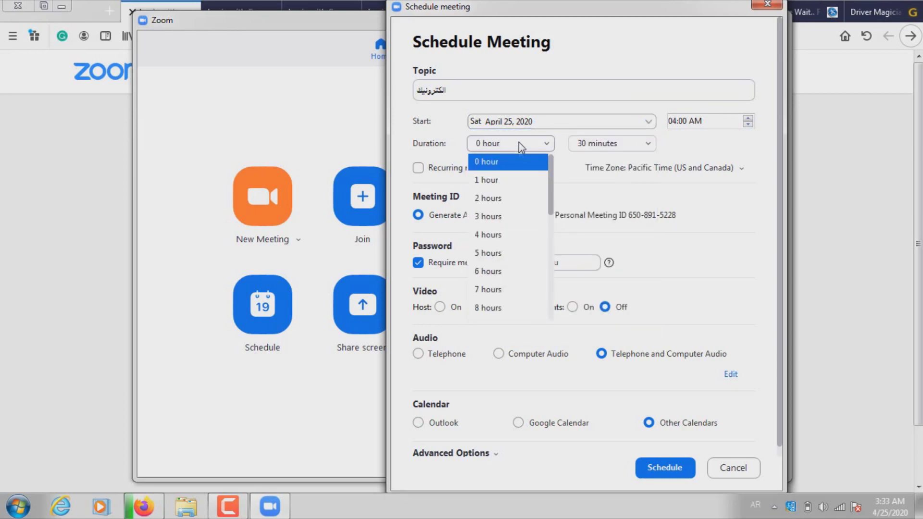
pyautogui.click(515, 181)
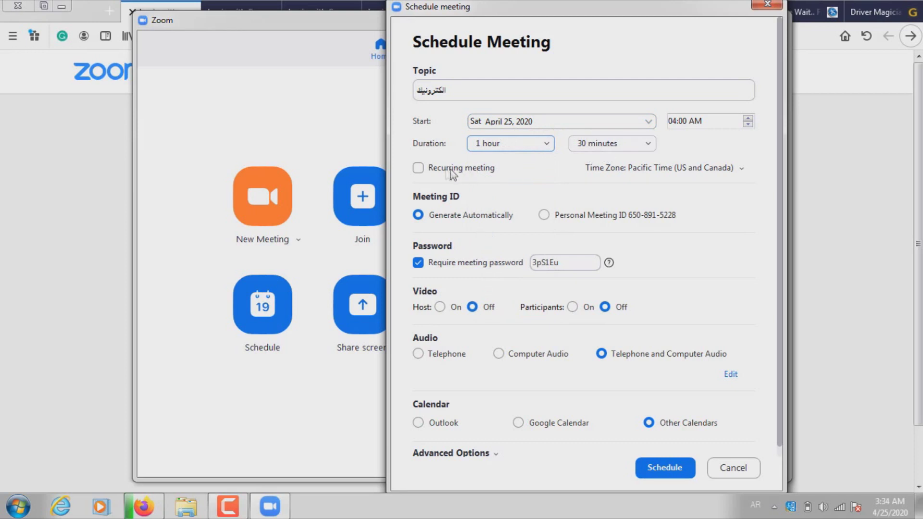
# Set the meeting's time zone to (GMT+03:00) Baghdad.
pyautogui.click(744, 171)
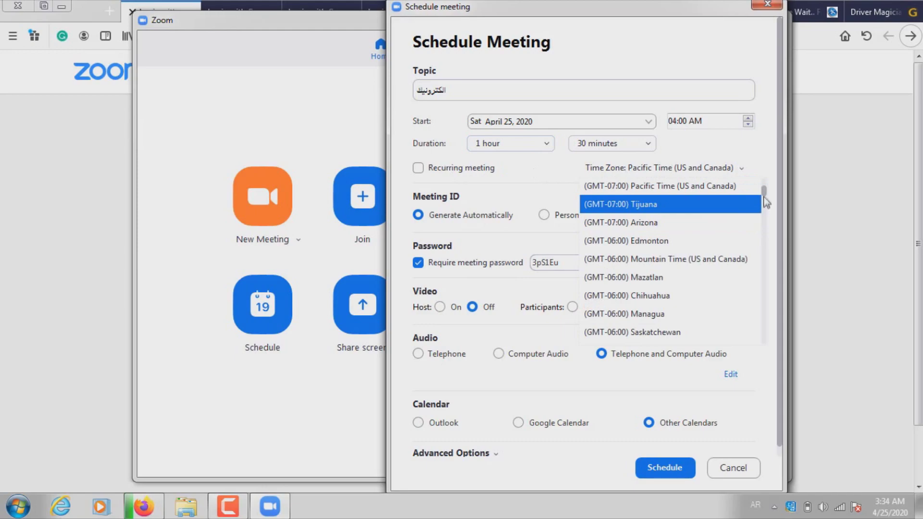
pyautogui.scroll(-10, 750, 216)
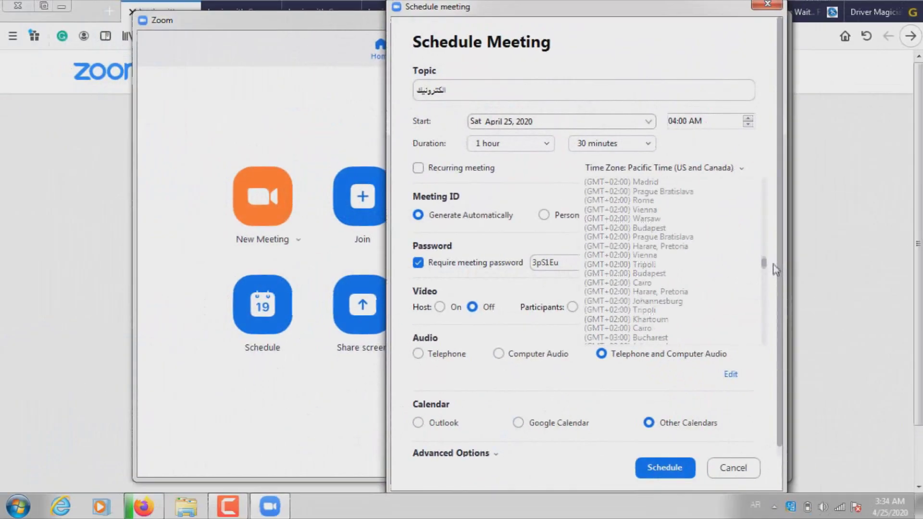
pyautogui.scroll(-2, 773, 266)
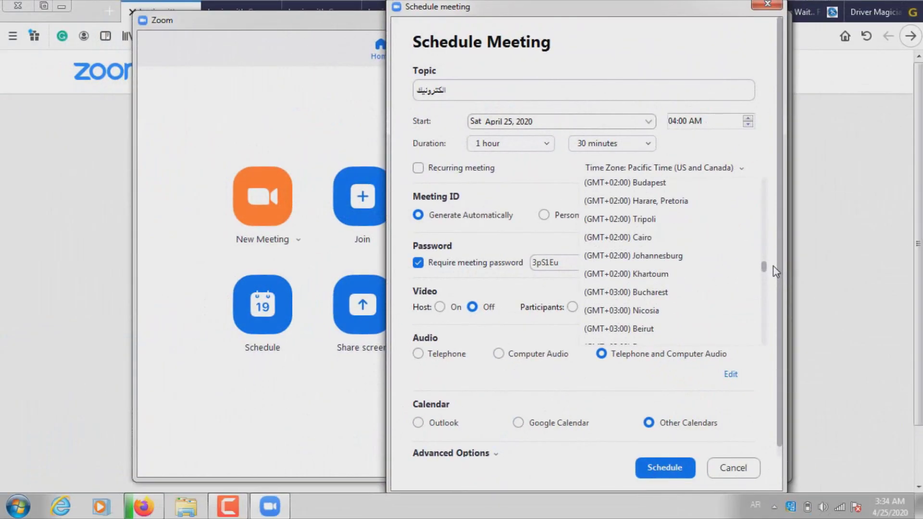
pyautogui.scroll(-2, 774, 269)
pyautogui.scroll(-3, 774, 273)
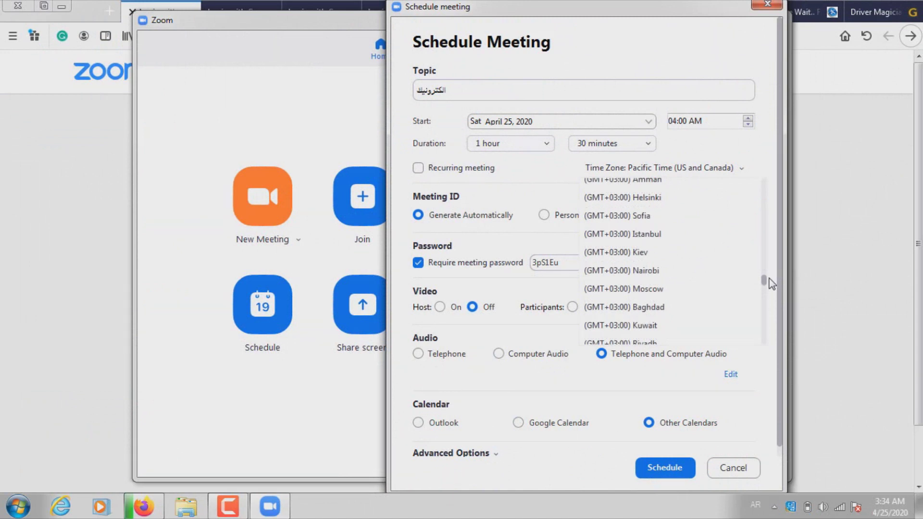
pyautogui.click(672, 308)
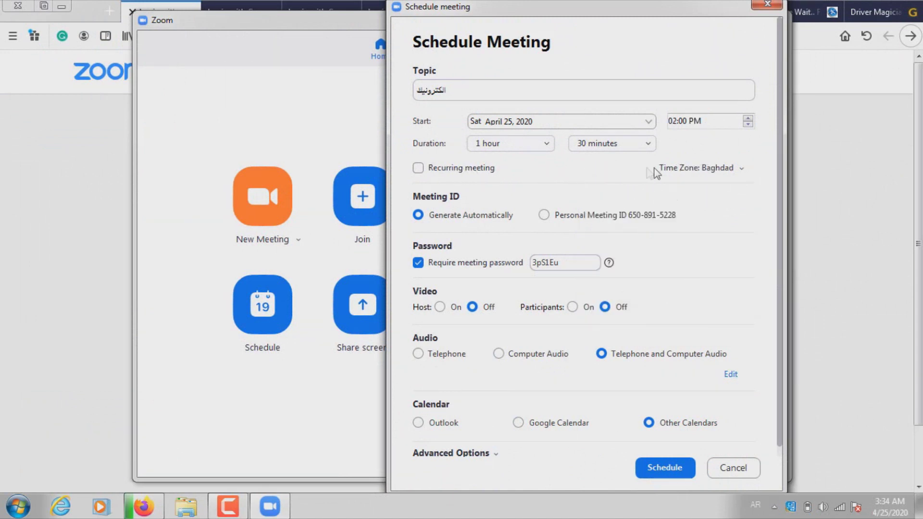
pyautogui.click(481, 168)
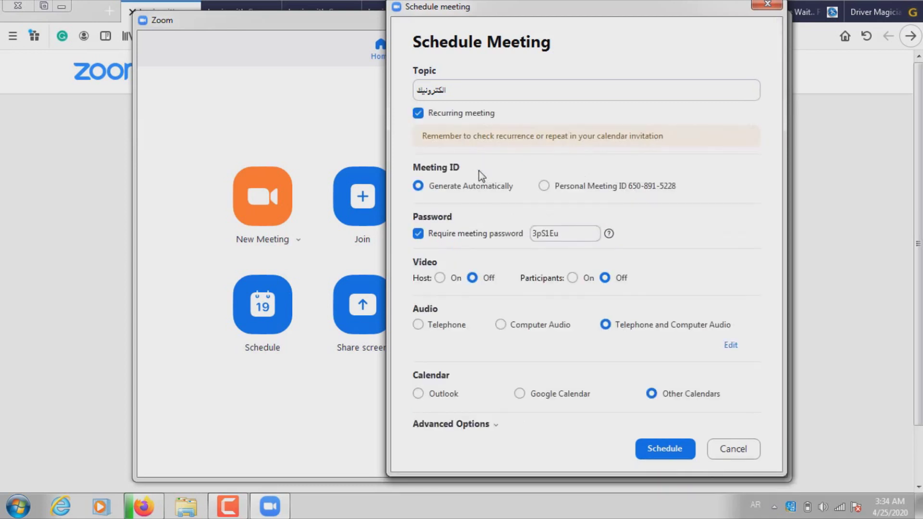
pyautogui.click(432, 115)
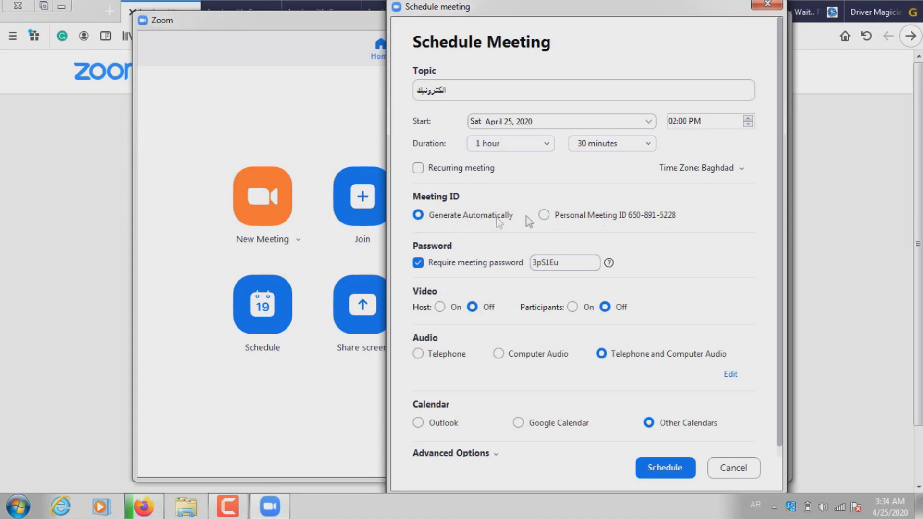
pyautogui.click(544, 215)
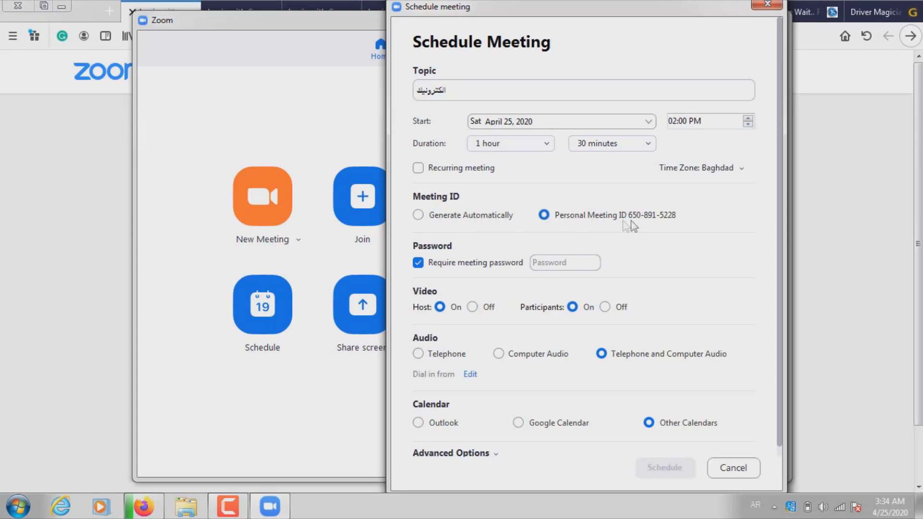
pyautogui.click(452, 217)
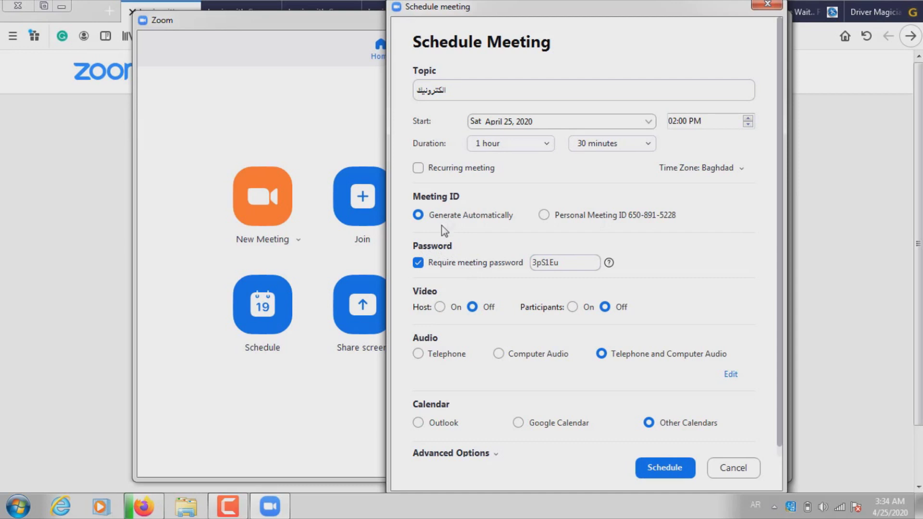
# Remove the meeting password requirement and set the host video to Off.
pyautogui.click(419, 263)
pyautogui.click(419, 263)
pyautogui.doubleClick(583, 262)
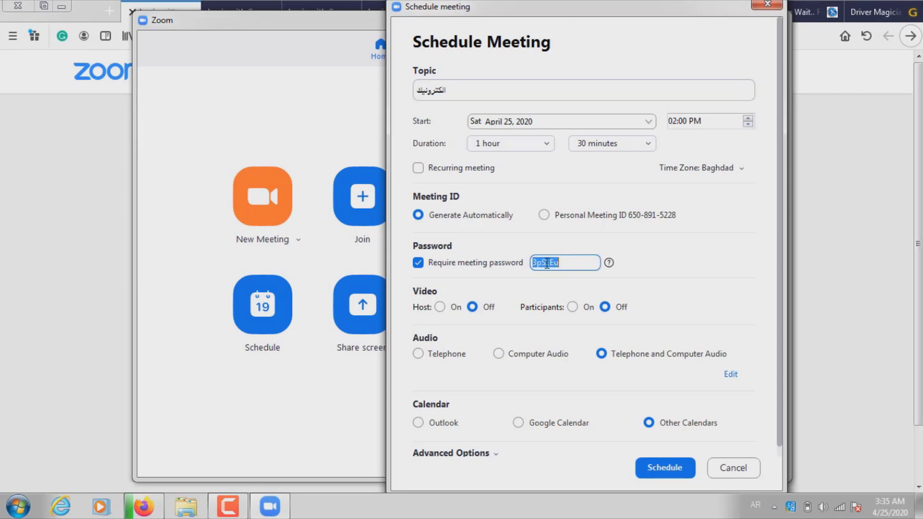
pyautogui.click(418, 263)
pyautogui.click(440, 308)
pyautogui.click(473, 307)
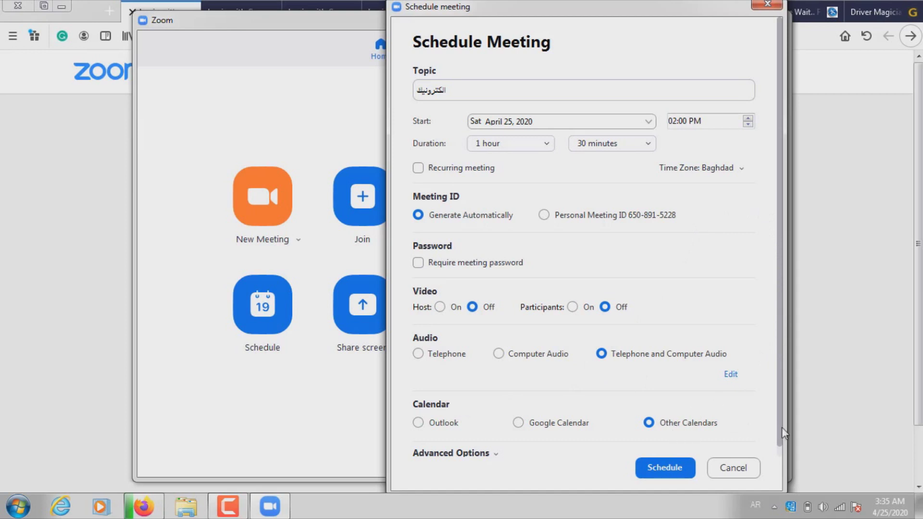
# In the advanced options, enable muting participants on entry and automatic recording on the local computer, and schedule the meeting.
pyautogui.click(492, 455)
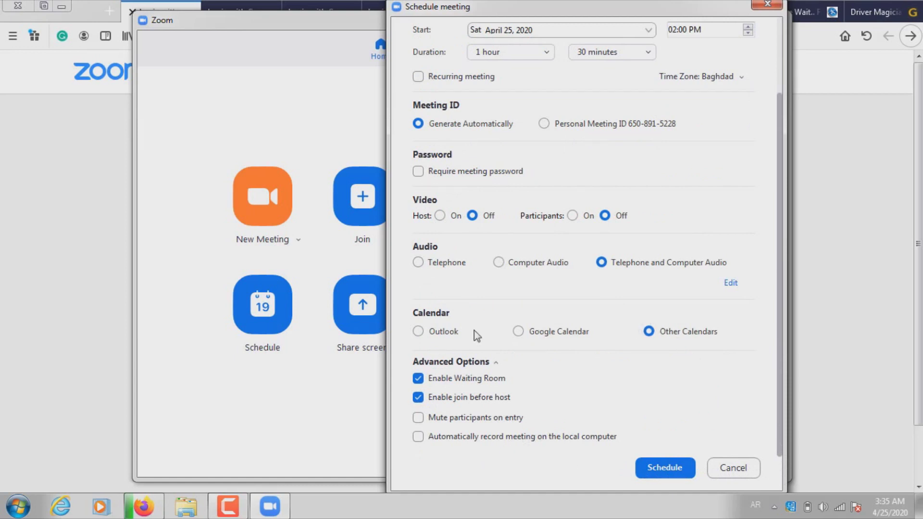
pyautogui.click(419, 419)
pyautogui.click(418, 437)
pyautogui.click(665, 468)
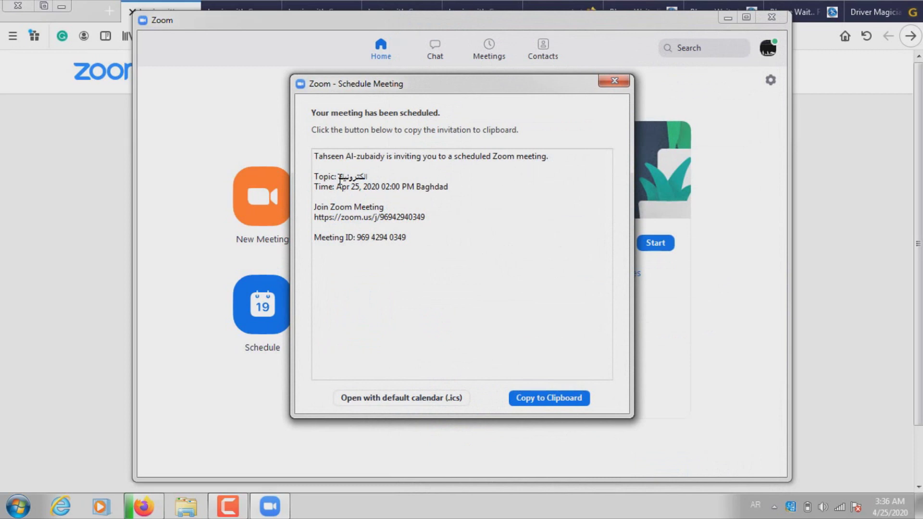
# Examine the topic, time, join link and meeting ID in the generated invitation.
pyautogui.moveTo(340, 178); pyautogui.dragTo(376, 187)
pyautogui.moveTo(462, 191); pyautogui.dragTo(316, 192)
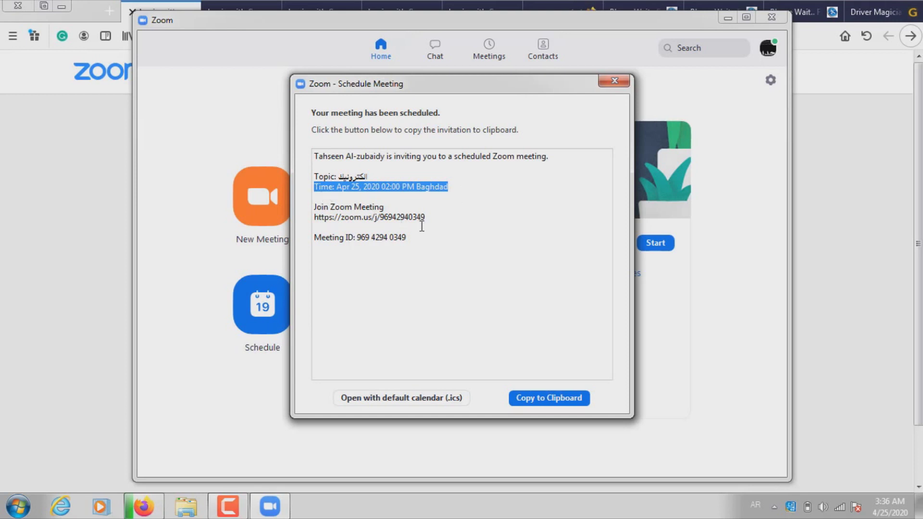
pyautogui.moveTo(429, 222); pyautogui.dragTo(310, 213)
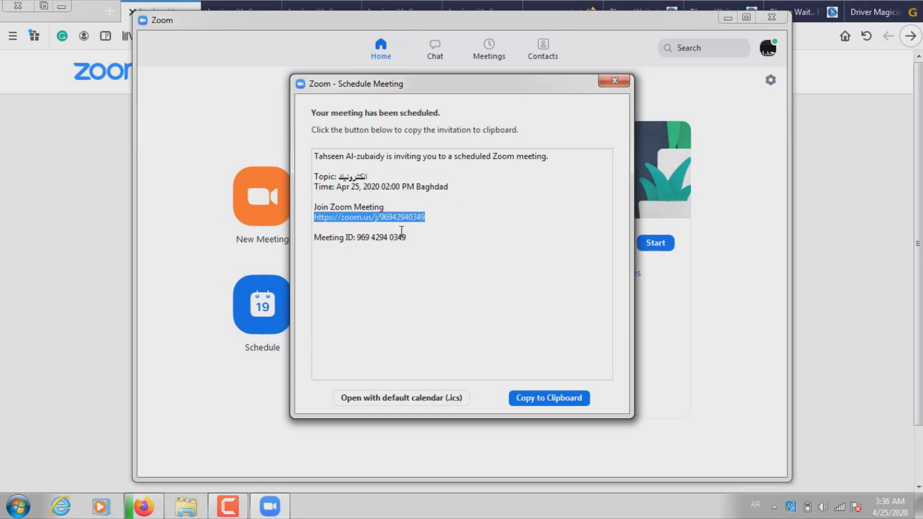
pyautogui.moveTo(417, 242); pyautogui.dragTo(361, 233)
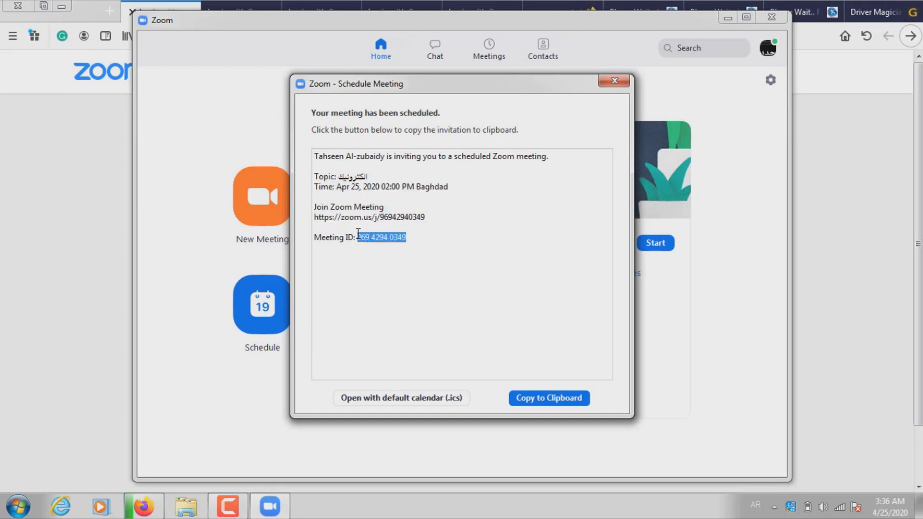
pyautogui.moveTo(428, 221); pyautogui.dragTo(303, 219)
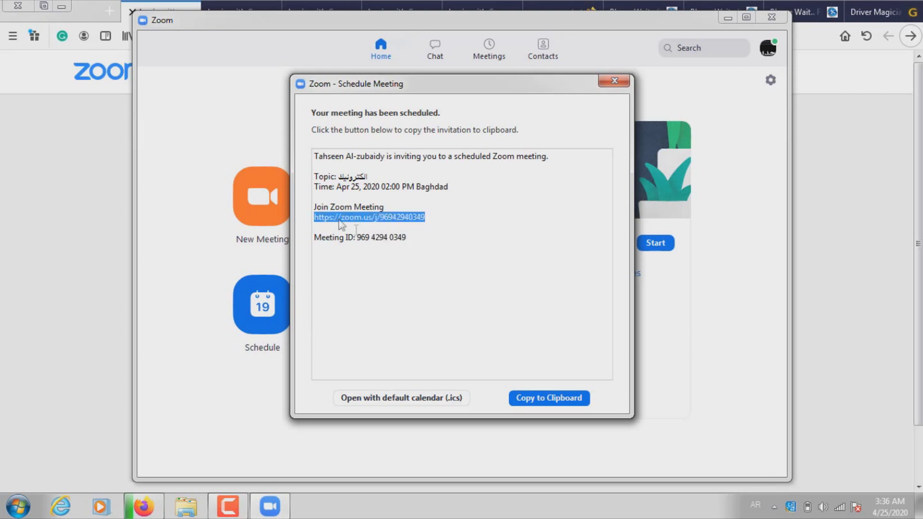
pyautogui.moveTo(417, 241); pyautogui.dragTo(362, 241)
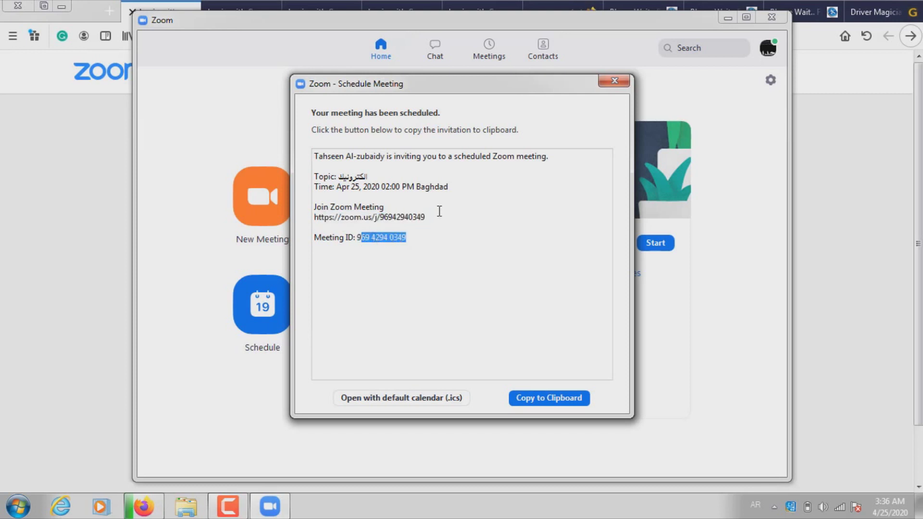
pyautogui.moveTo(431, 217); pyautogui.dragTo(380, 218)
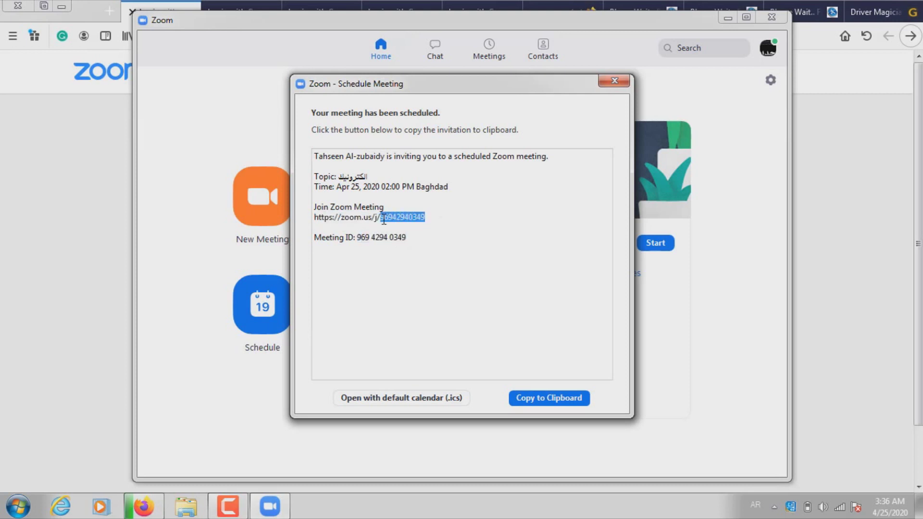
# Copy the meeting invitation to the clipboard and close the confirmation window.
pyautogui.click(529, 404)
pyautogui.click(615, 80)
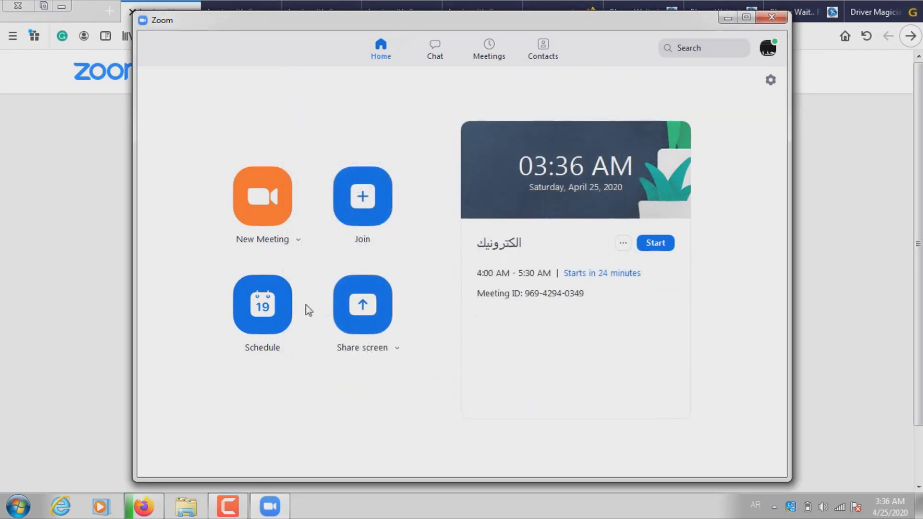
# Open the list of scheduled meetings and copy the invitation of today's 4:00 AM-5:30 AM meeting.
pyautogui.click(491, 54)
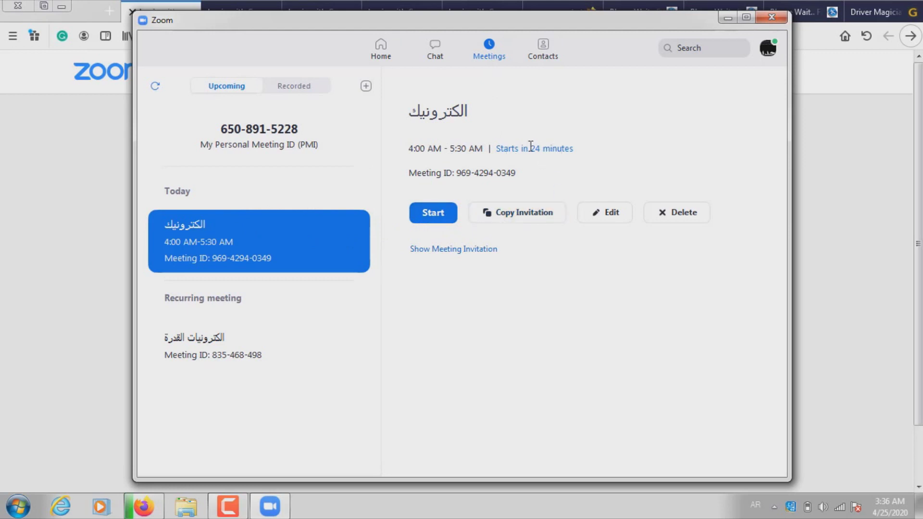
pyautogui.click(544, 216)
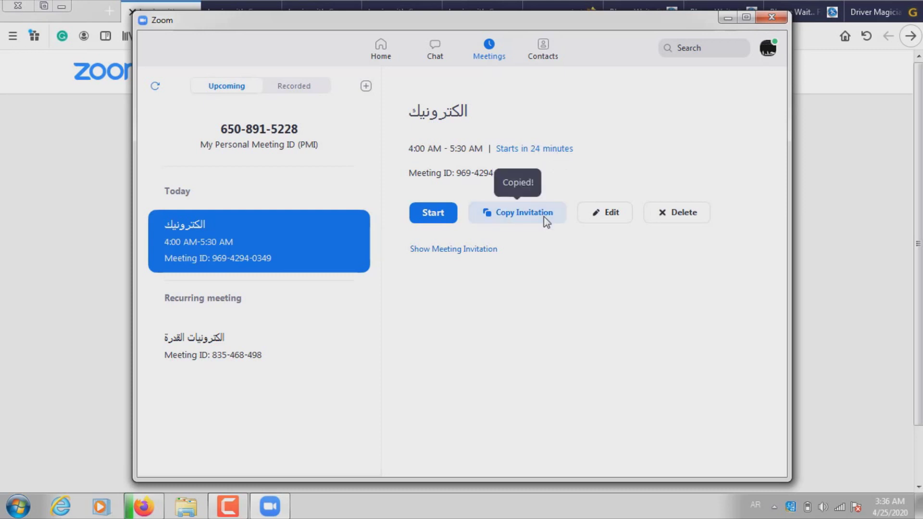
# Review the scheduled meeting's editable settings without changing them, and show its full invitation text.
pyautogui.click(612, 213)
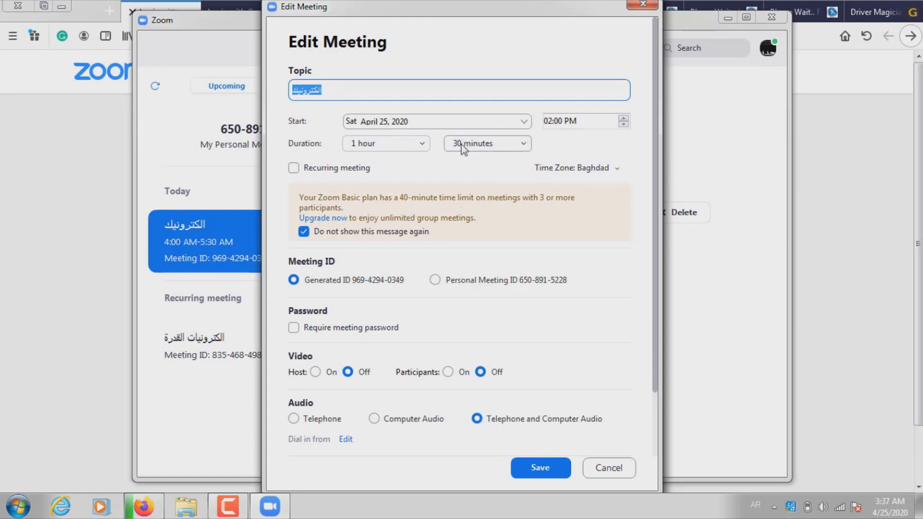
pyautogui.click(643, 5)
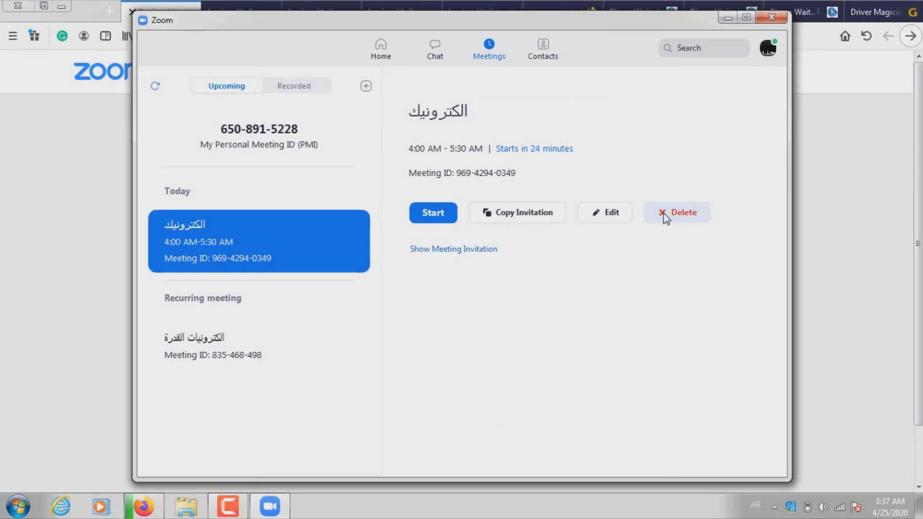
pyautogui.click(459, 250)
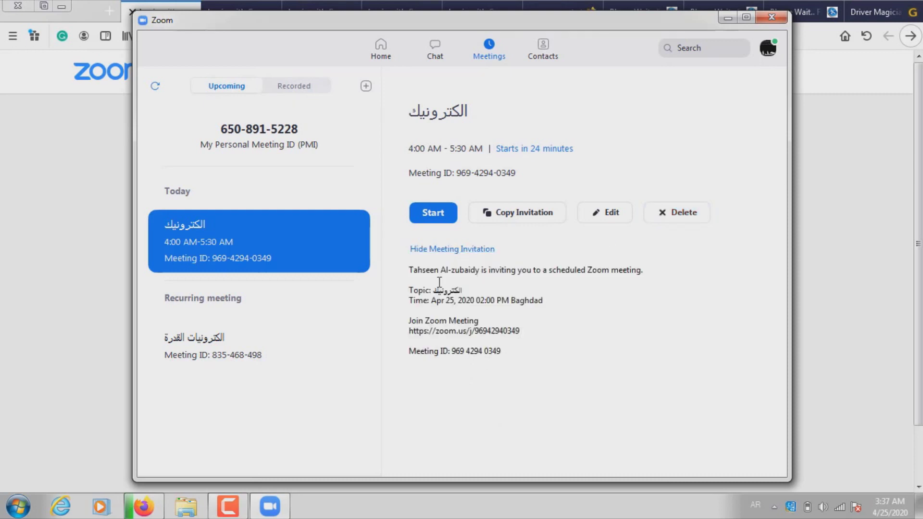
# Start the scheduled meeting and show its participants list.
pyautogui.click(436, 214)
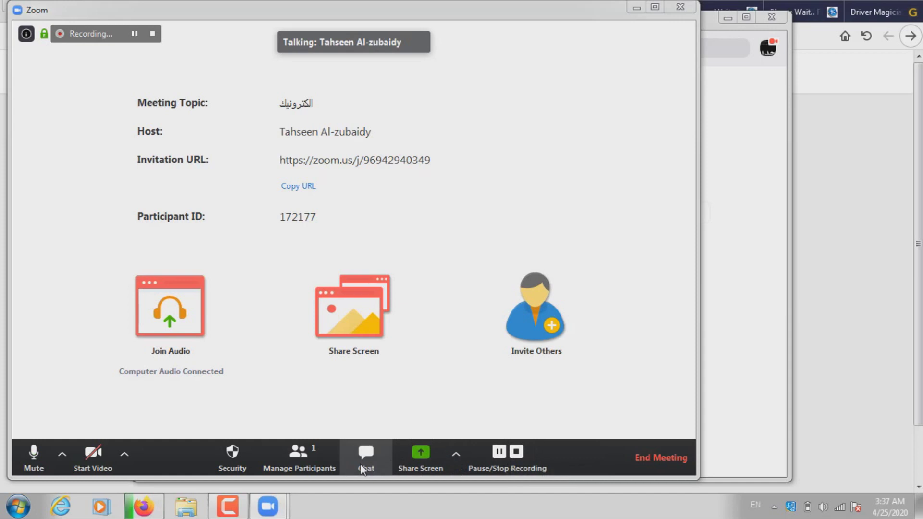
pyautogui.click(304, 465)
pyautogui.moveTo(885, 72)
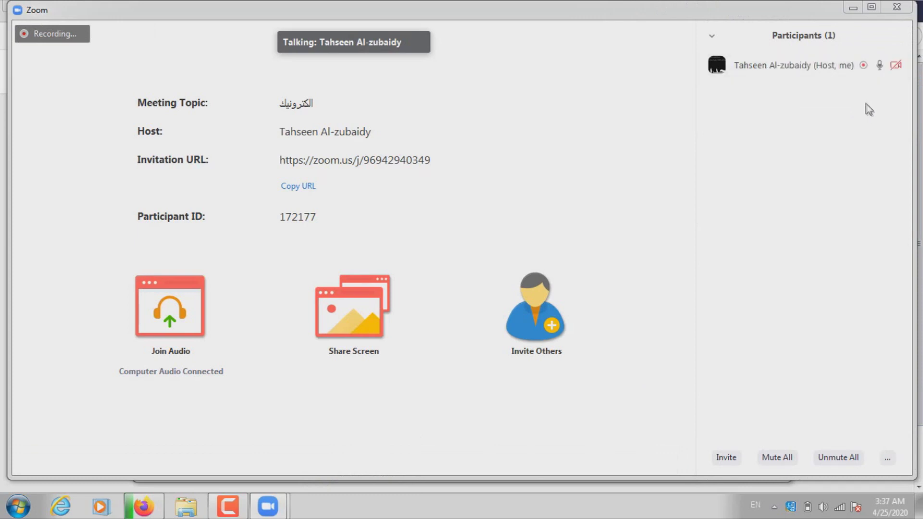
pyautogui.moveTo(842, 81)
# Review the contact and email options for inviting people to the meeting, and close the invitation window.
pyautogui.click(727, 458)
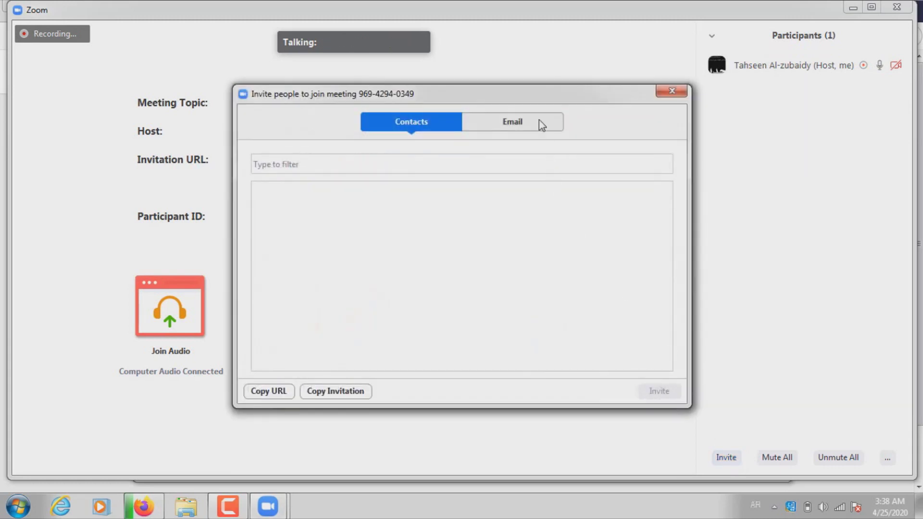
pyautogui.click(539, 120)
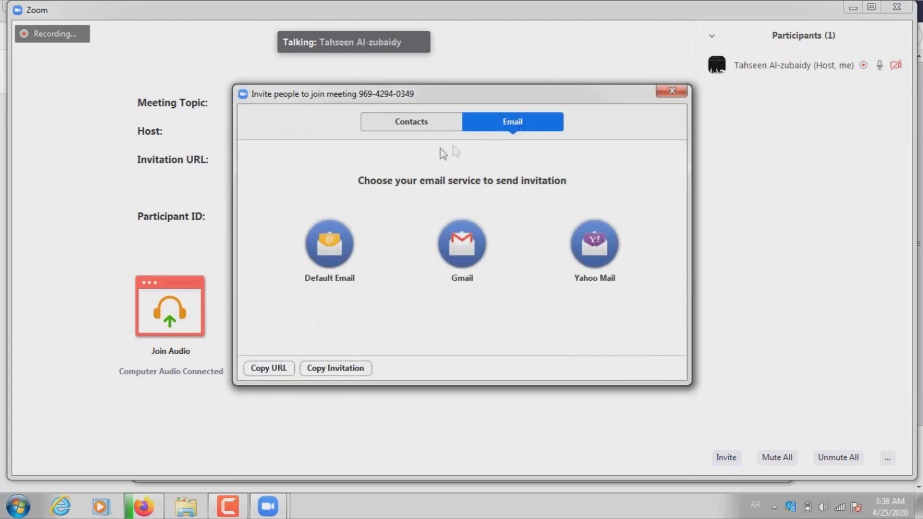
pyautogui.click(428, 126)
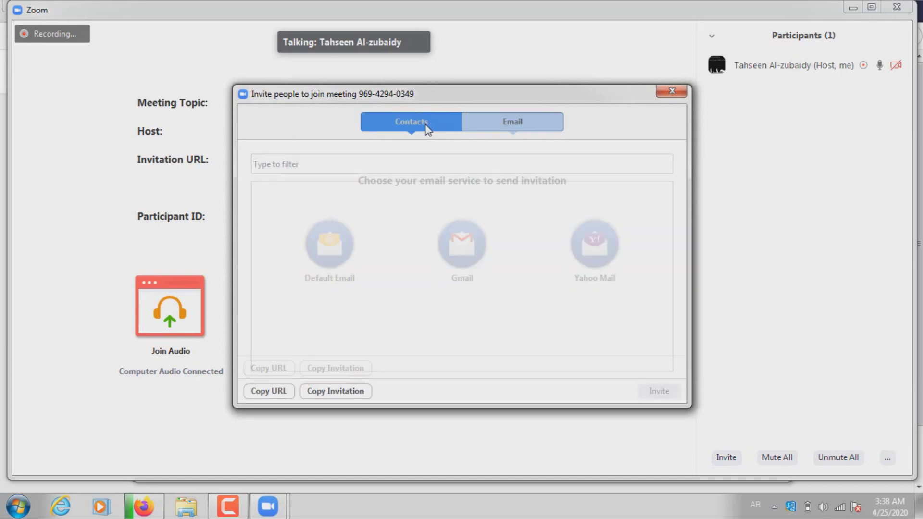
pyautogui.click(671, 92)
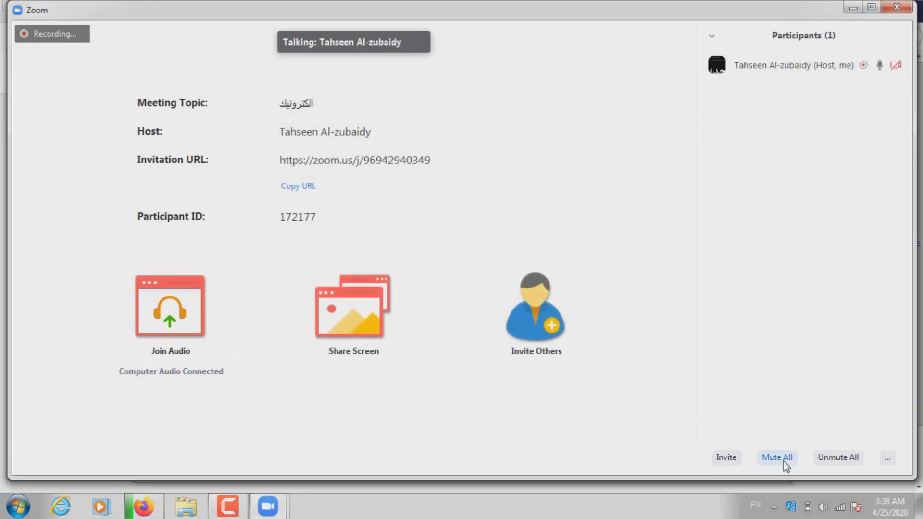
# Mute all current and new participants while allowing them to unmute themselves, and unmute everyone again.
pyautogui.click(785, 463)
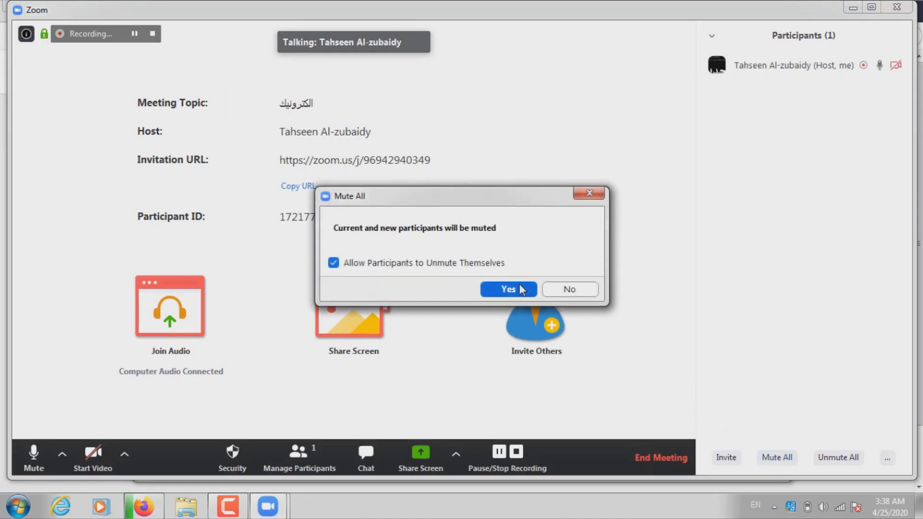
pyautogui.click(522, 289)
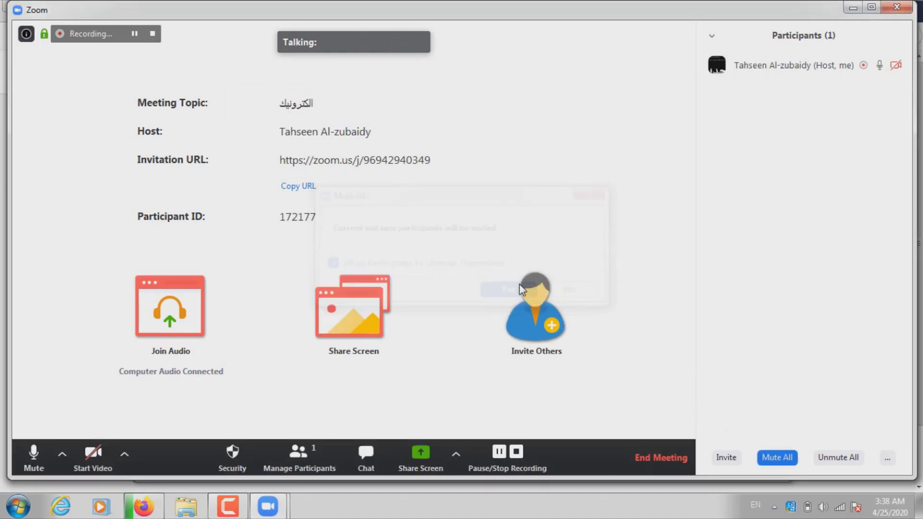
pyautogui.click(839, 459)
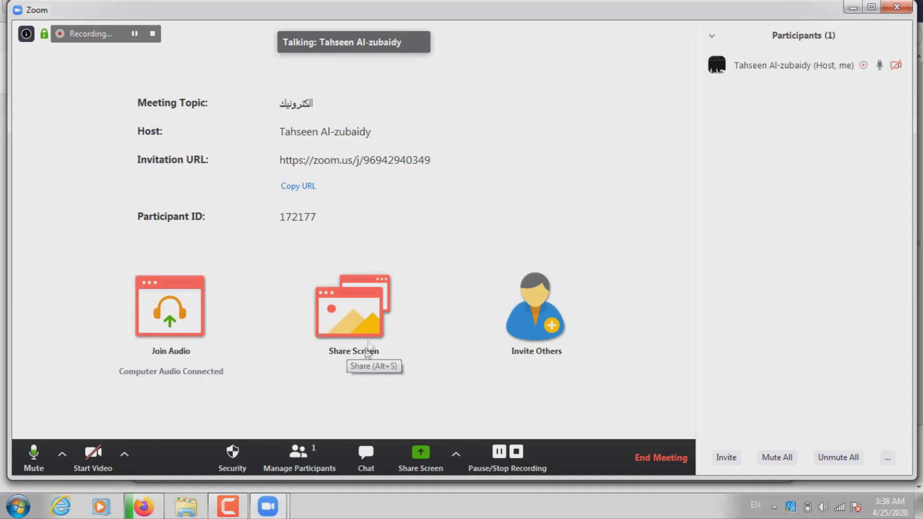
# Open the group chat, review the options for whom participants can chat with, and close the chat.
pyautogui.click(373, 457)
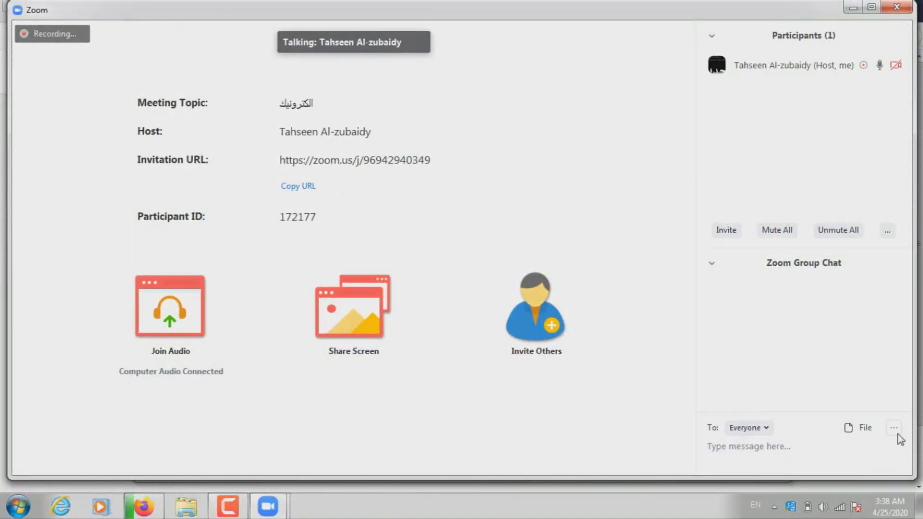
pyautogui.click(895, 428)
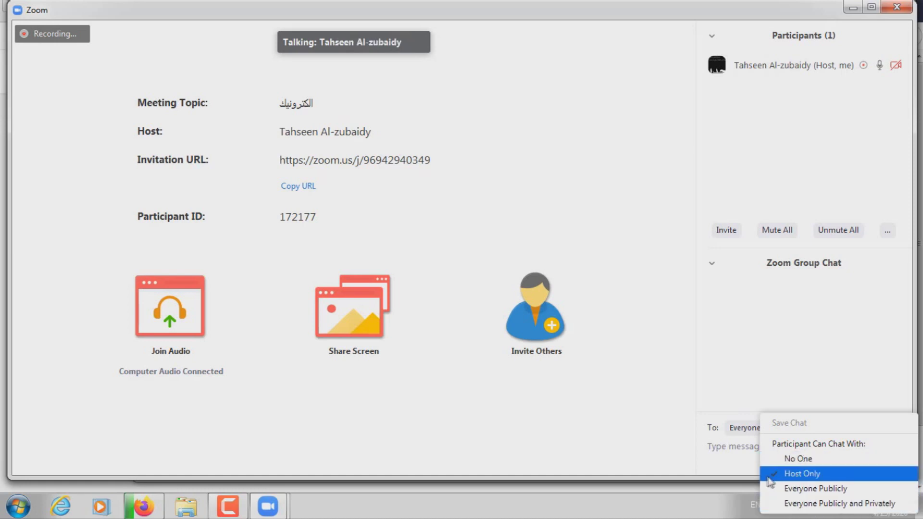
pyautogui.click(759, 343)
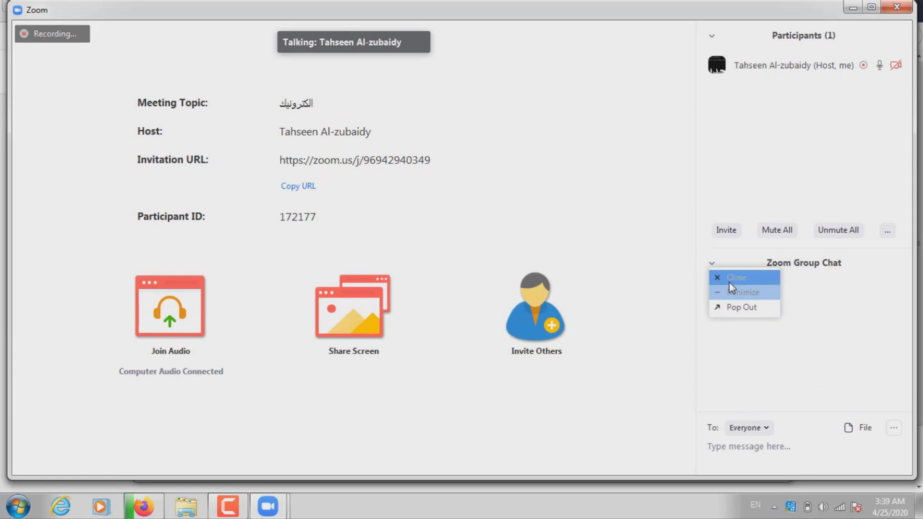
pyautogui.click(726, 278)
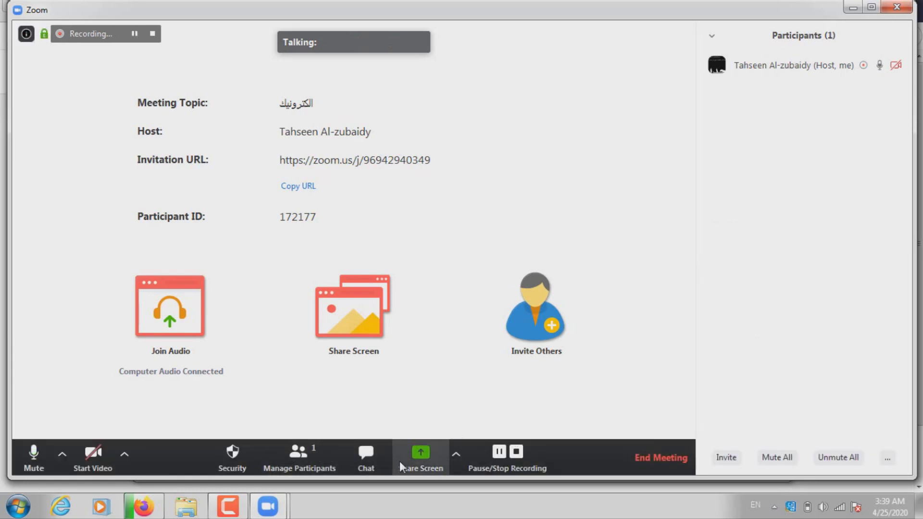
# Share a whiteboard with the meeting participants.
pyautogui.click(418, 449)
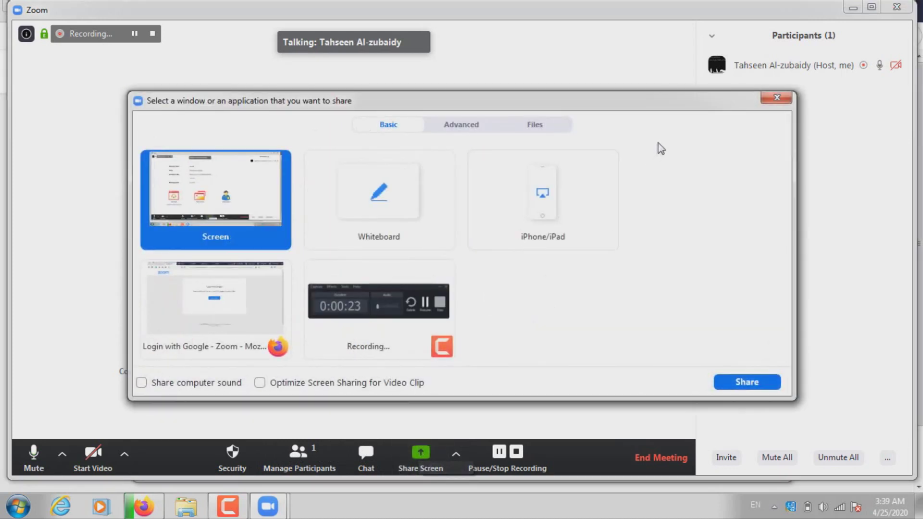
pyautogui.moveTo(726, 99); pyautogui.dragTo(726, 88)
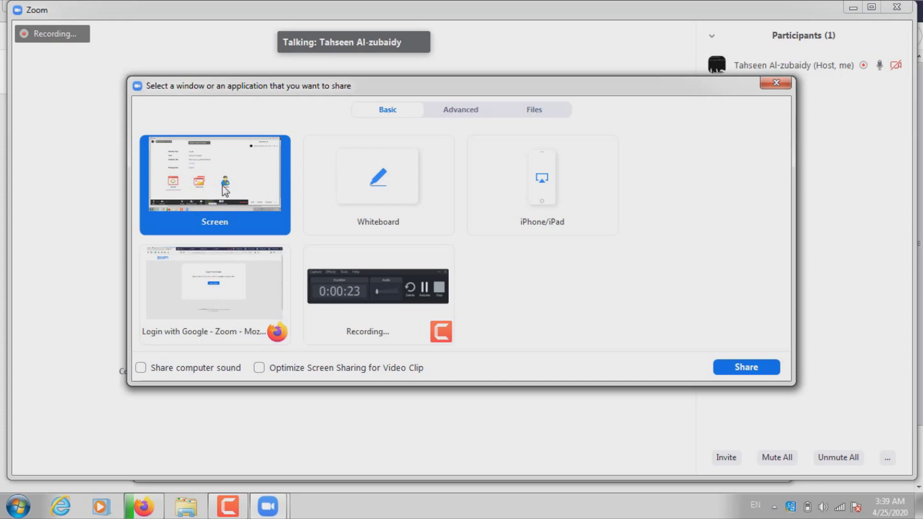
pyautogui.click(367, 179)
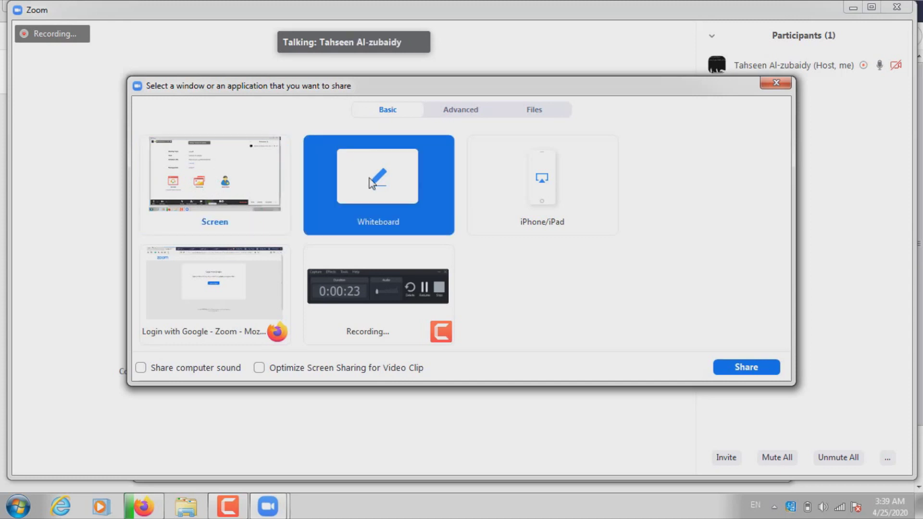
pyautogui.doubleClick(369, 179)
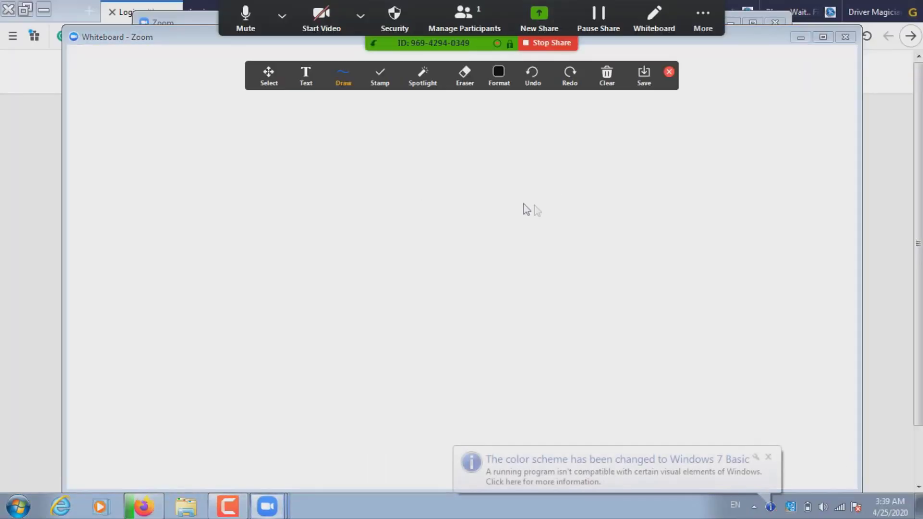
# Handwrite the word "الله" in black near the middle of the whiteboard and switch to the Eraser.
pyautogui.moveTo(513, 185)
pyautogui.mouseDown()
pyautogui.moveTo(525, 204)
pyautogui.moveTo(505, 207)
pyautogui.moveTo(481, 193)
pyautogui.moveTo(481, 212)
pyautogui.moveTo(459, 207)
pyautogui.moveTo(459, 217)
pyautogui.mouseUp()
pyautogui.hotkey('alt', 't')
pyautogui.moveTo(469, 173); pyautogui.dragTo(450, 185)
pyautogui.moveTo(440, 160); pyautogui.dragTo(452, 160)
pyautogui.click(464, 75)
# Try the Spotlight pointer, and stamp a blue arrow beside the handwritten word.
pyautogui.click(426, 84)
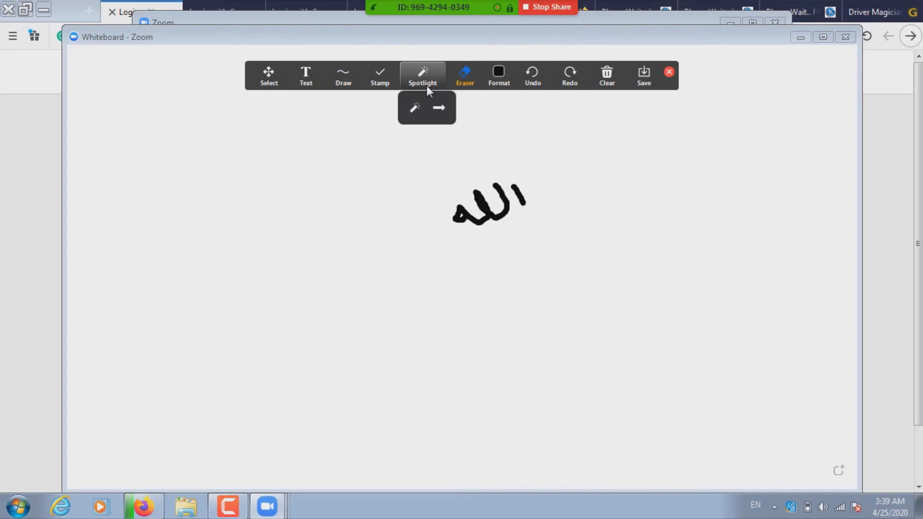
pyautogui.click(413, 108)
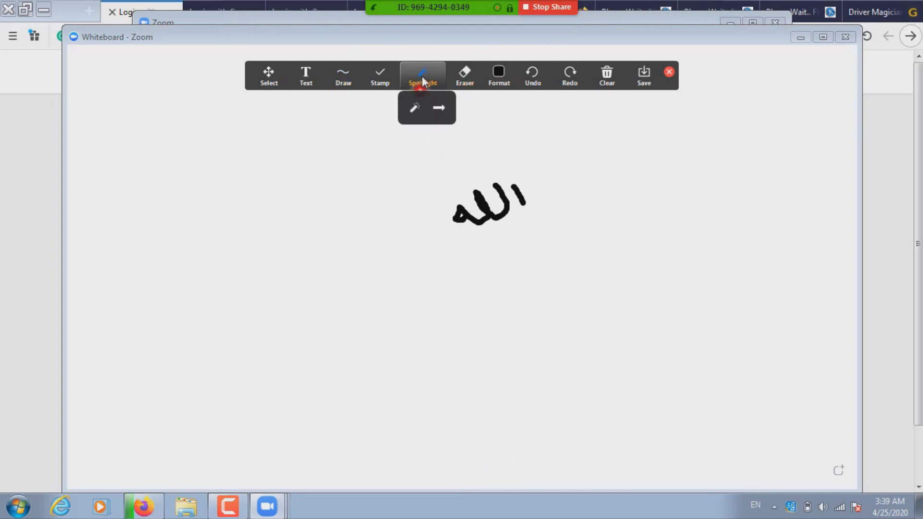
pyautogui.click(389, 84)
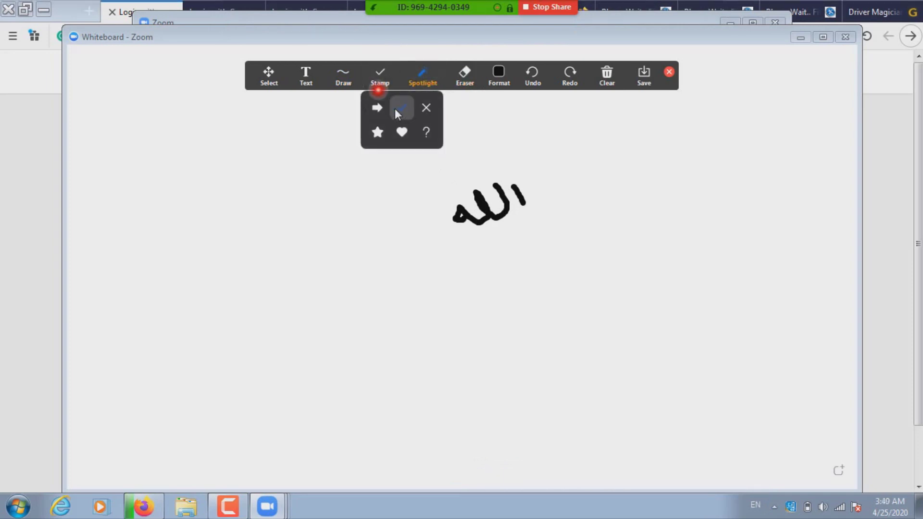
pyautogui.click(377, 108)
pyautogui.click(368, 188)
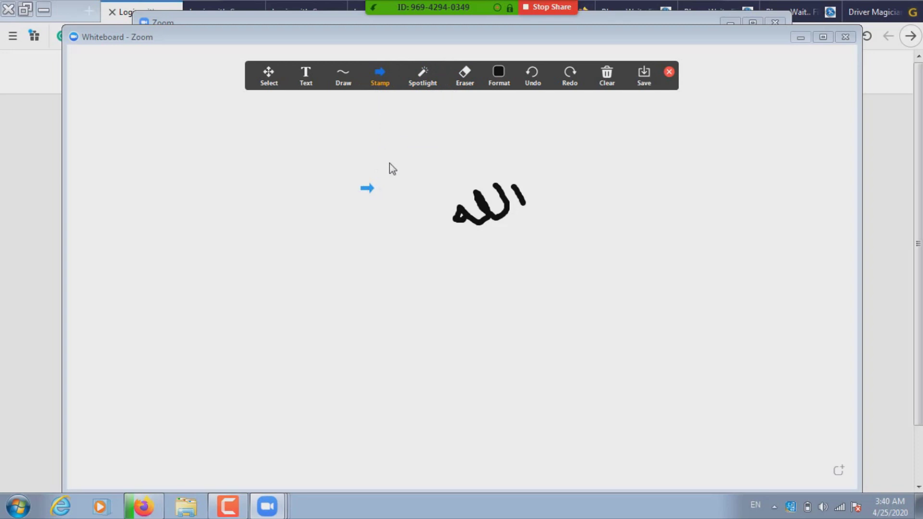
# Draw a black freehand curve to the right of the handwritten word.
pyautogui.click(343, 77)
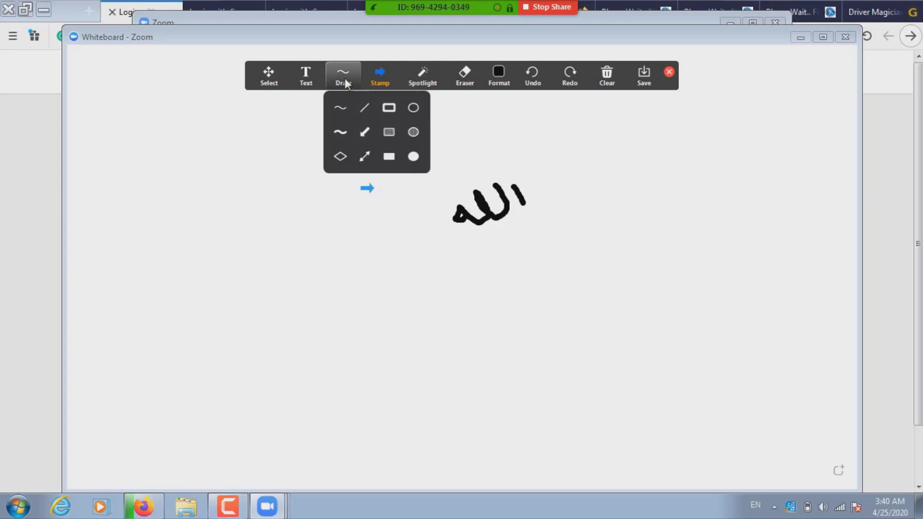
pyautogui.click(340, 111)
pyautogui.moveTo(599, 142)
pyautogui.mouseDown()
pyautogui.moveTo(659, 169)
pyautogui.moveTo(665, 192)
pyautogui.mouseUp()
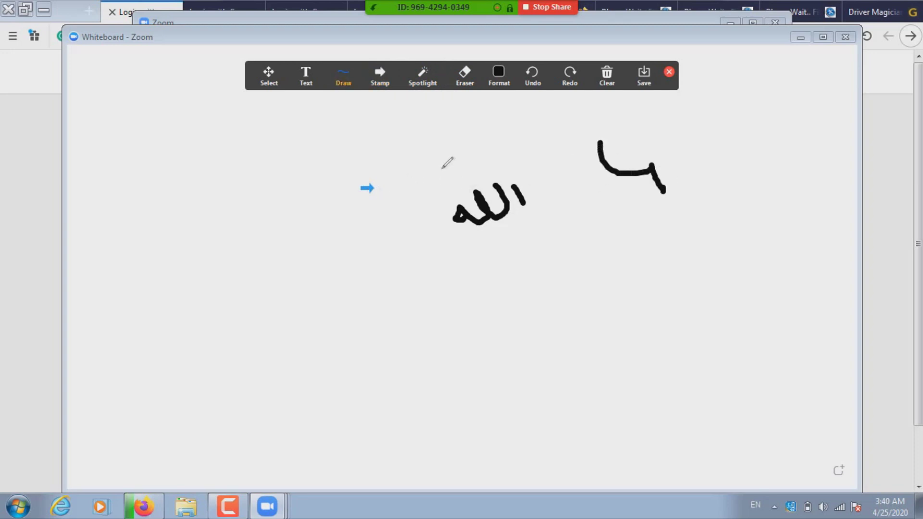
# Add the text "ttttt" above the stamped arrow on the whiteboard.
pyautogui.click(306, 77)
pyautogui.click(320, 142)
pyautogui.write('ttttt')
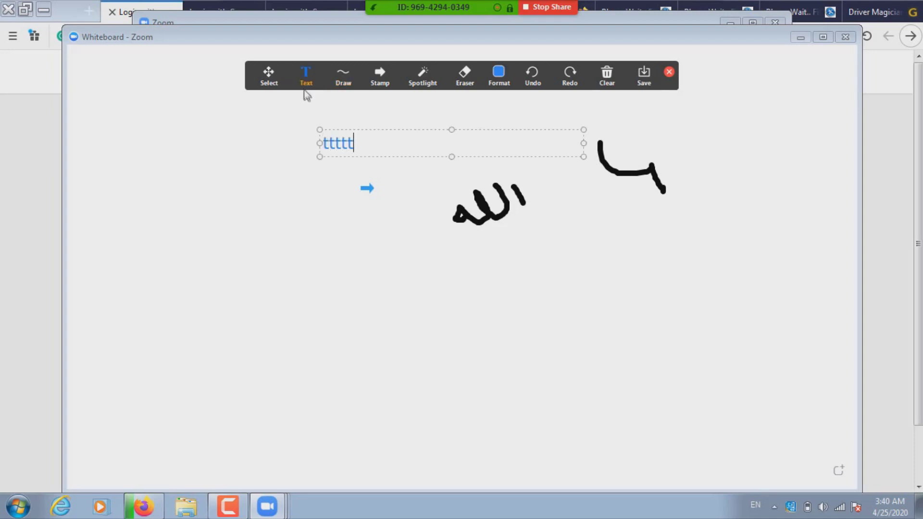
# Select all the objects on the whiteboard and set the format colour to red.
pyautogui.click(275, 78)
pyautogui.moveTo(312, 115); pyautogui.dragTo(721, 304)
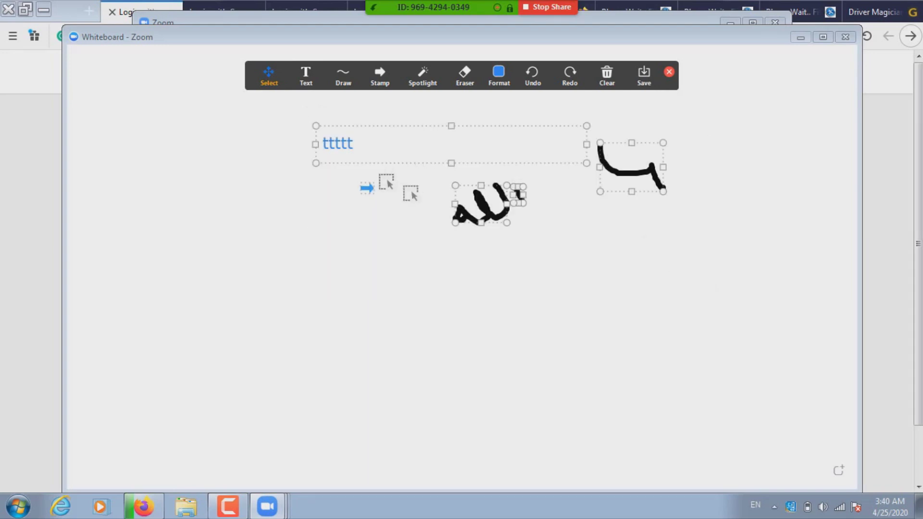
pyautogui.click(500, 81)
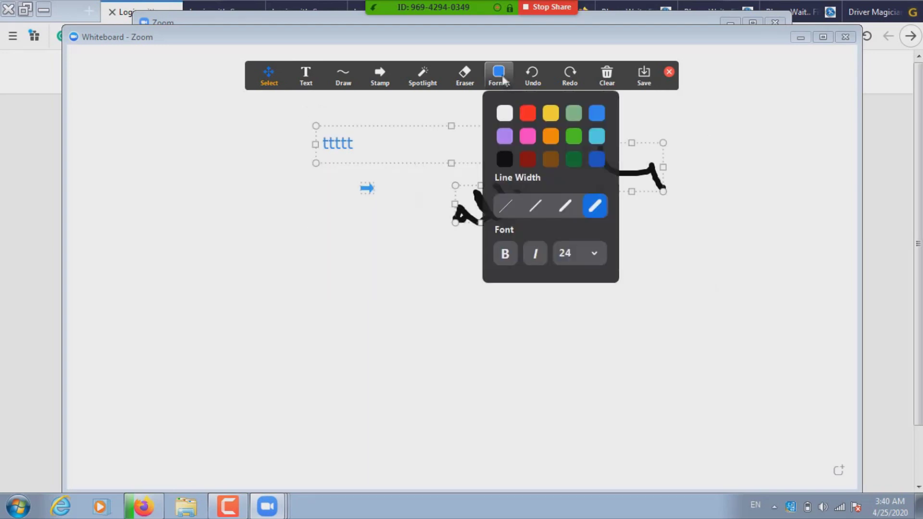
pyautogui.click(531, 120)
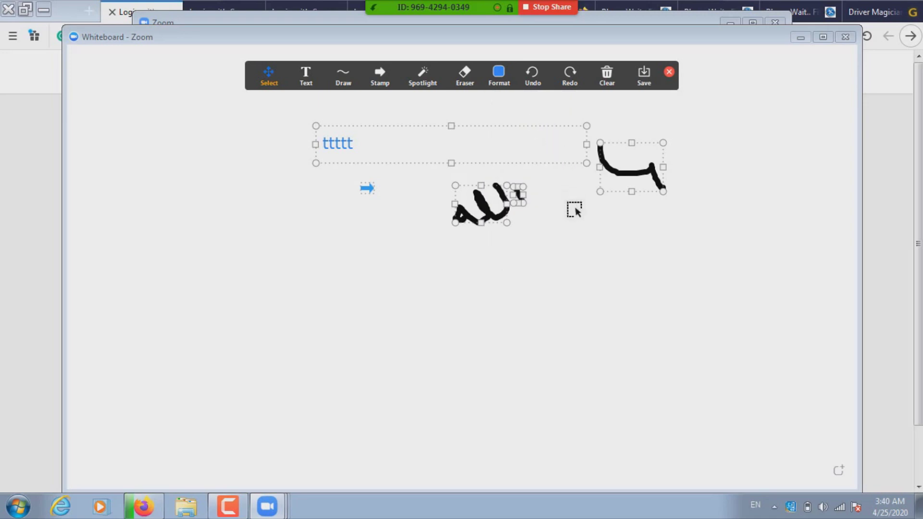
# Switch back to the freehand Draw tool and review the options for clearing drawings and formatting.
pyautogui.click(344, 80)
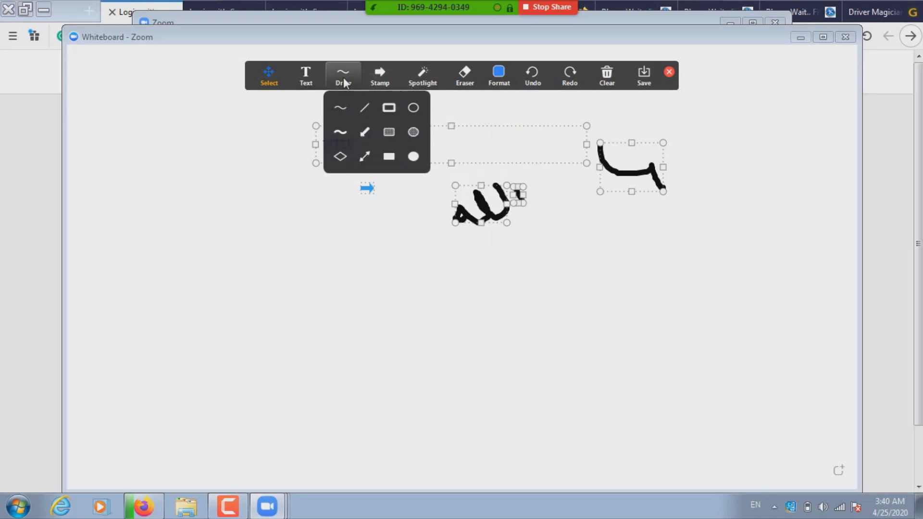
pyautogui.click(341, 108)
pyautogui.click(602, 80)
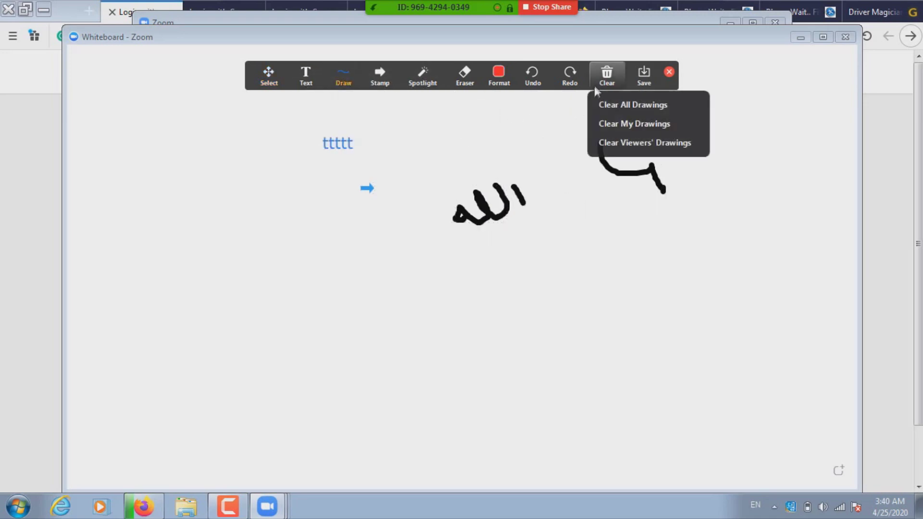
pyautogui.click(499, 76)
pyautogui.click(499, 76)
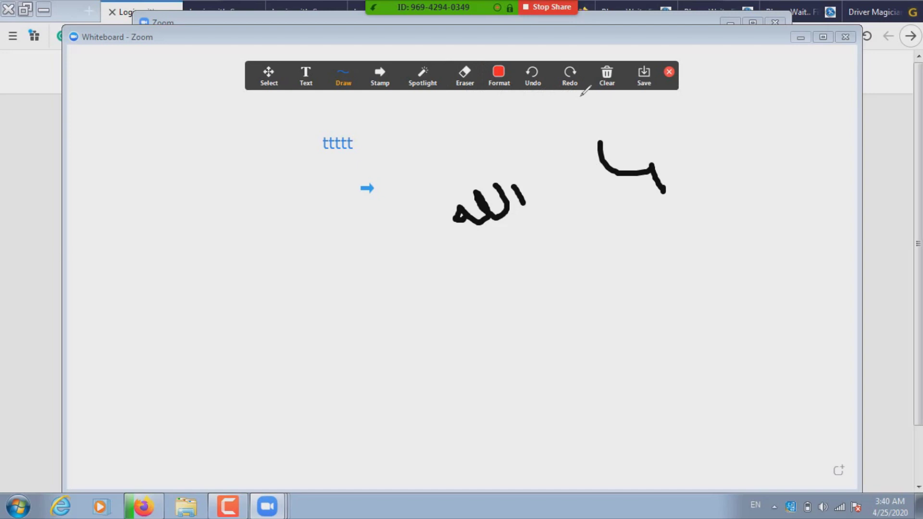
# Dismiss the annotation tools and close the shared whiteboard to return to the meeting.
pyautogui.click(607, 83)
pyautogui.click(668, 73)
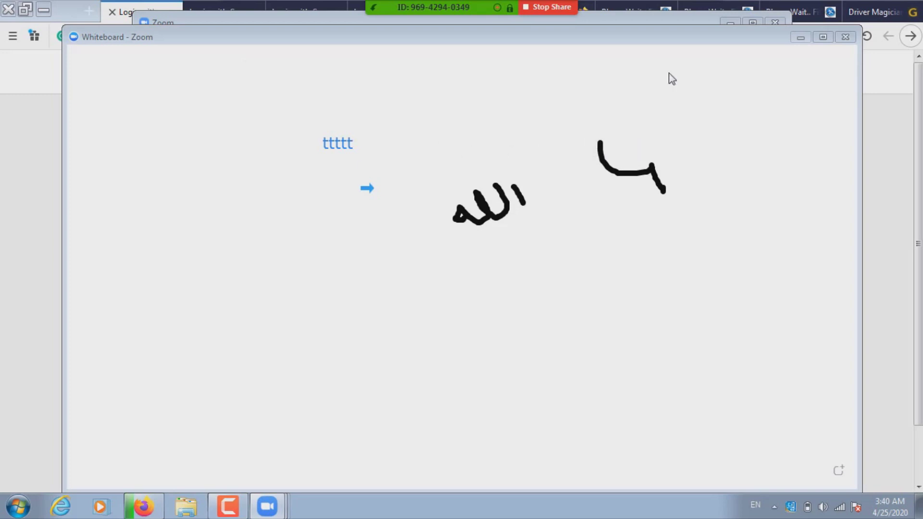
pyautogui.click(846, 37)
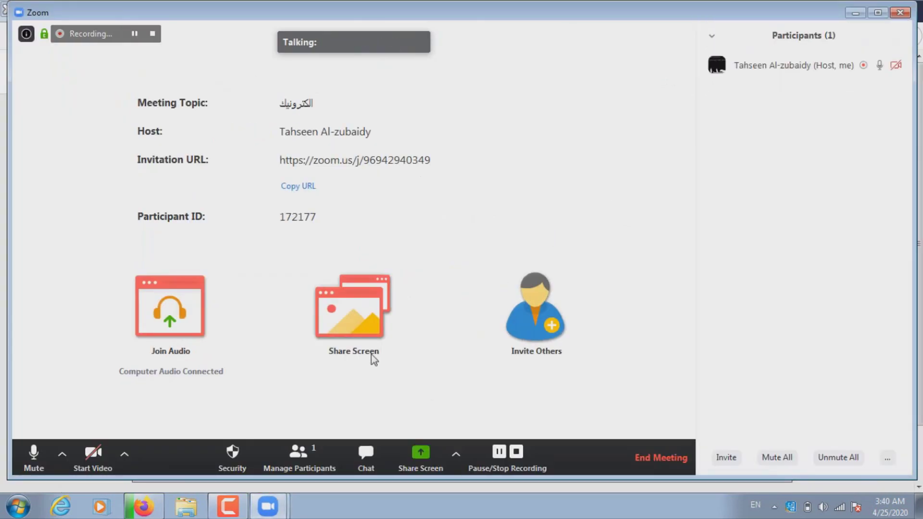
# Review the basic, advanced and file sharing options, including iPhone/iPad, for sharing content in the meeting.
pyautogui.click(416, 454)
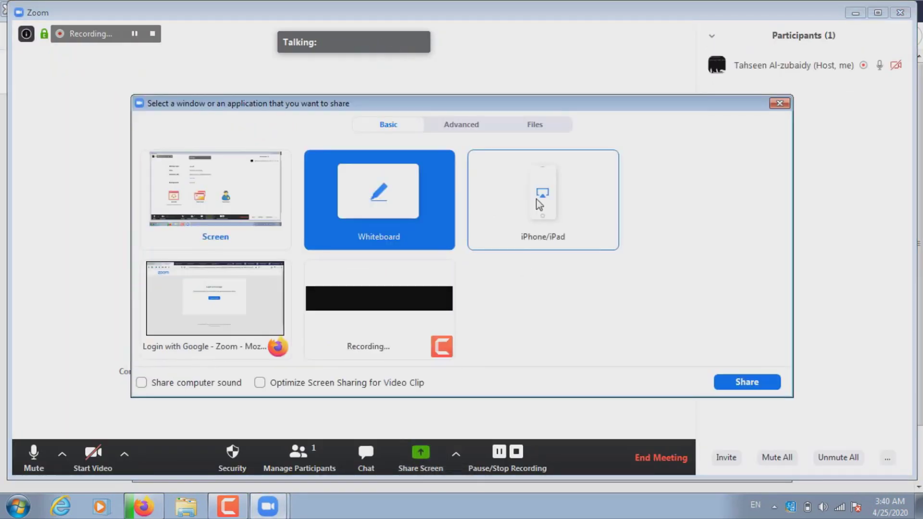
pyautogui.click(539, 204)
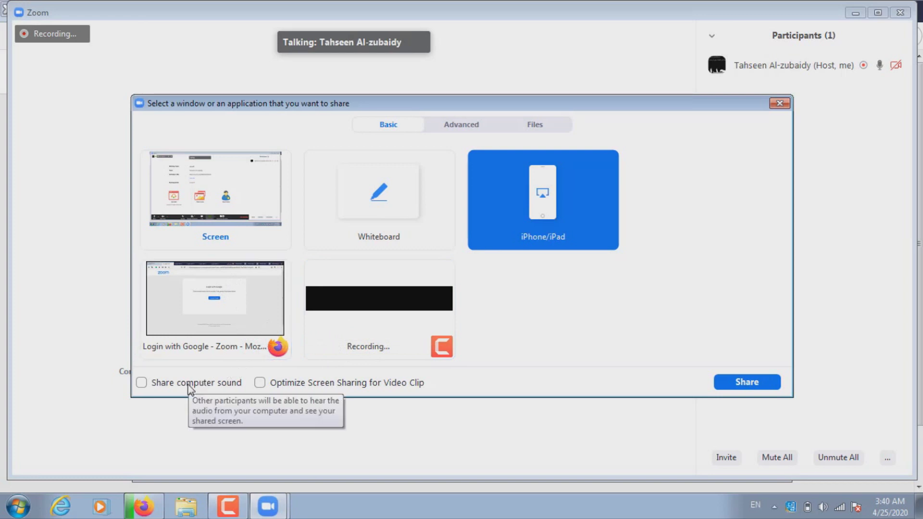
pyautogui.click(447, 127)
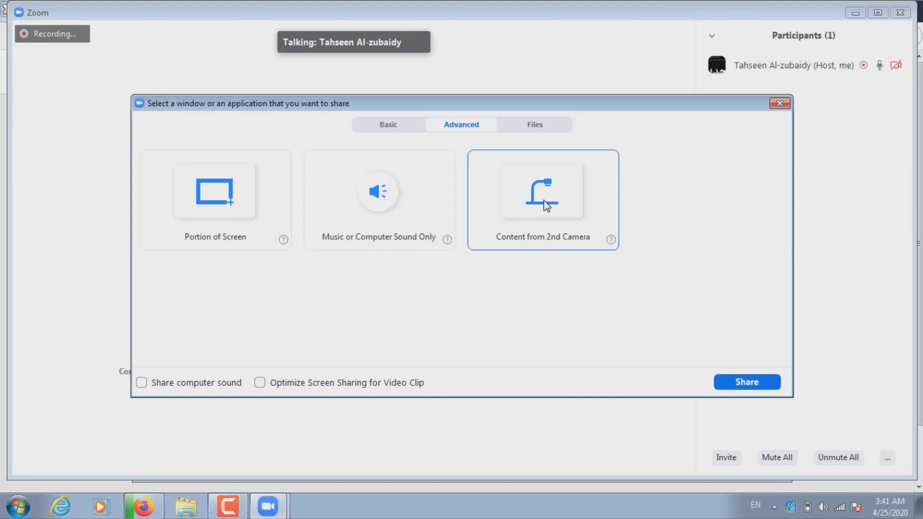
pyautogui.click(560, 129)
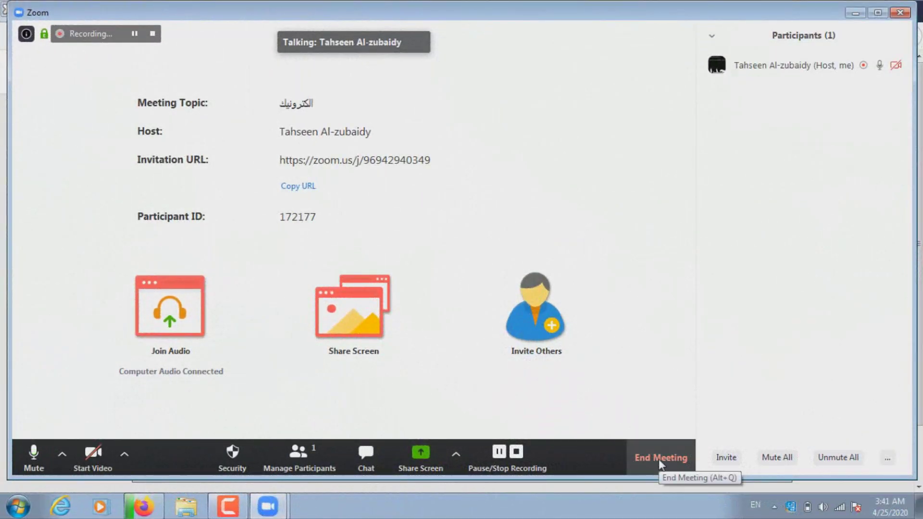
# Stop the meeting recording and end the meeting for all participants.
pyautogui.click(521, 459)
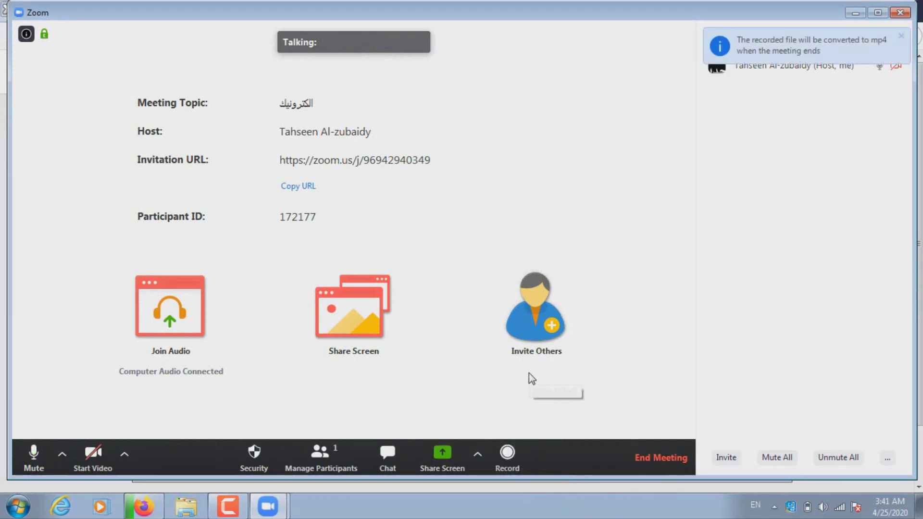
pyautogui.click(660, 458)
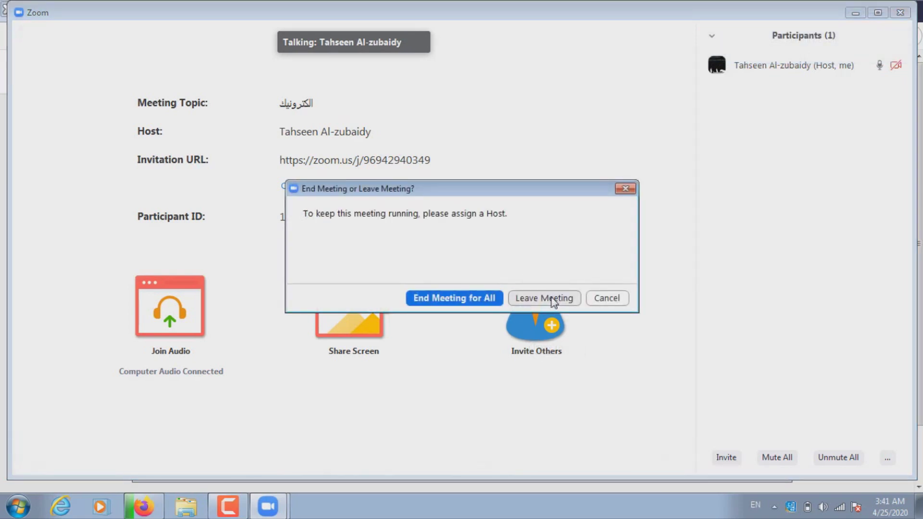
pyautogui.click(482, 298)
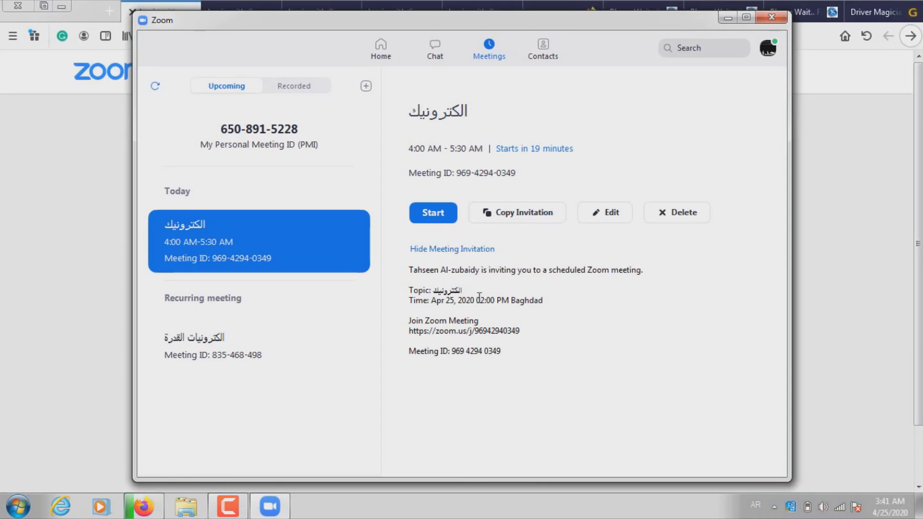